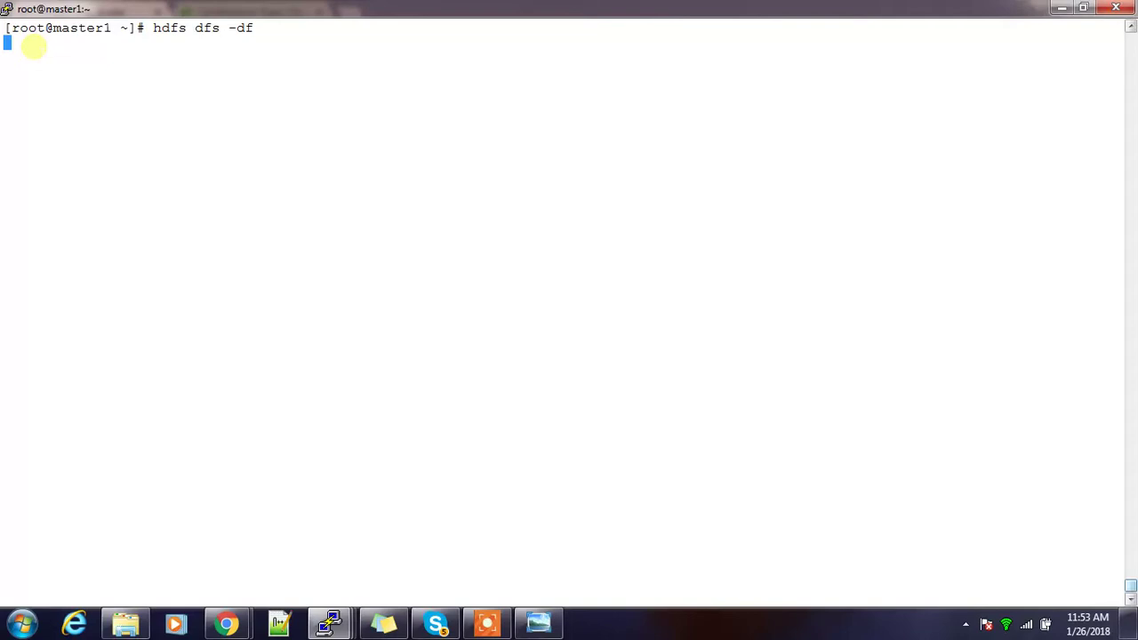
# Step: List the HDFS user directory through its full URI with "hdfs dfs -ls hdfs://master1.hadoop.com:8020/user/"
pyautogui.moveTo(4, 58); pyautogui.dragTo(245, 59)
pyautogui.hotkey('ctrl', 'c')
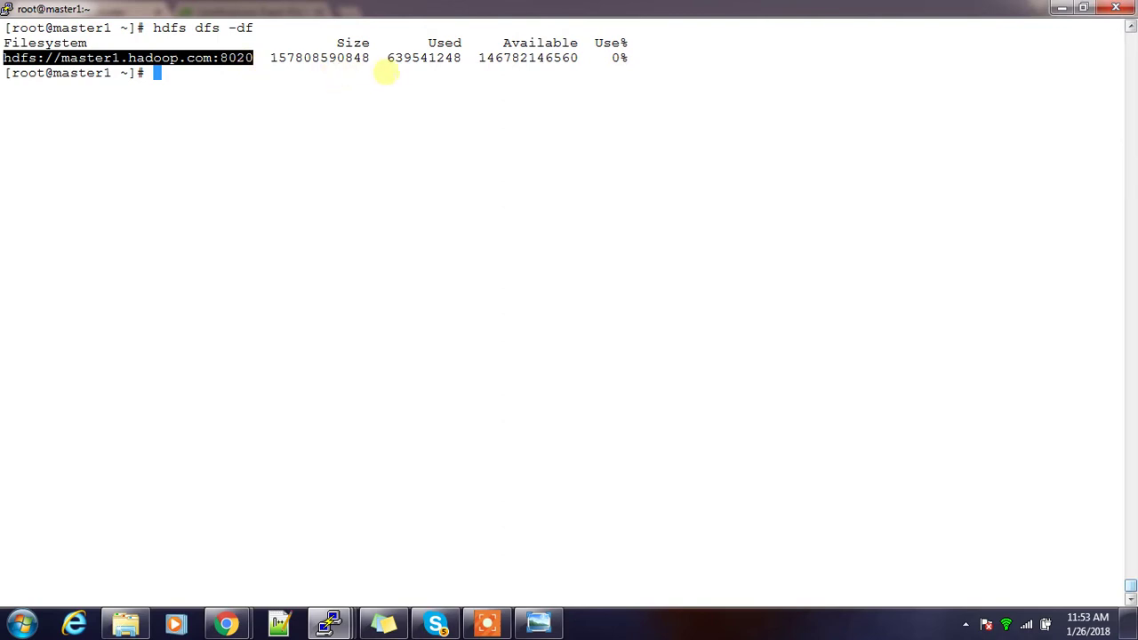
pyautogui.write('hdfs dfs -ls')
pyautogui.rightClick(559, 139)
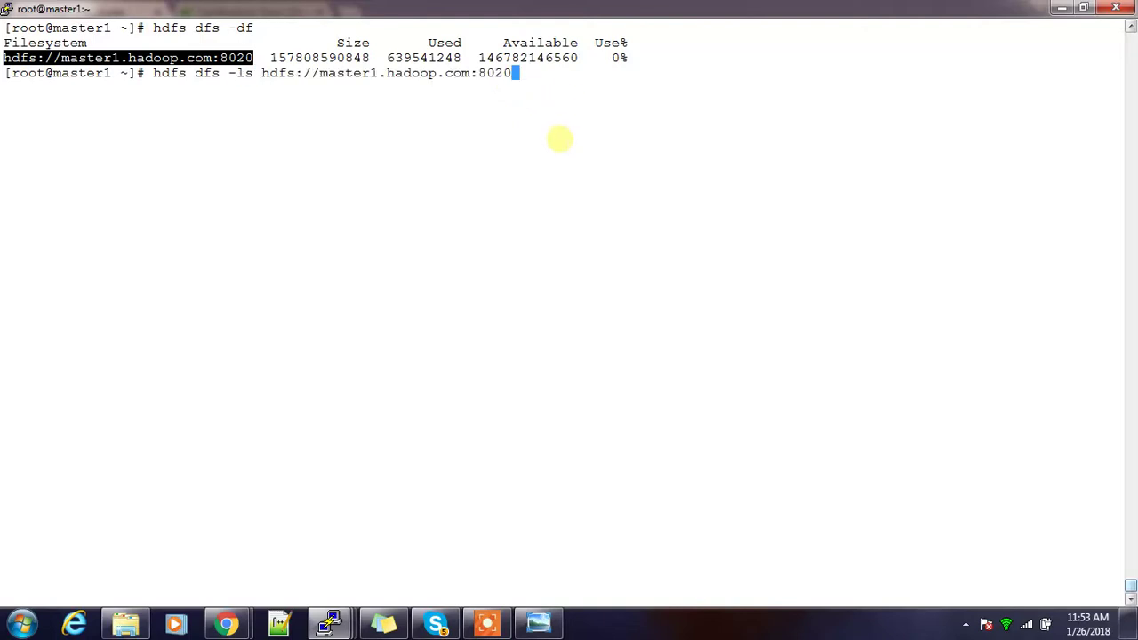
pyautogui.write('/user/')
pyautogui.press('Return')
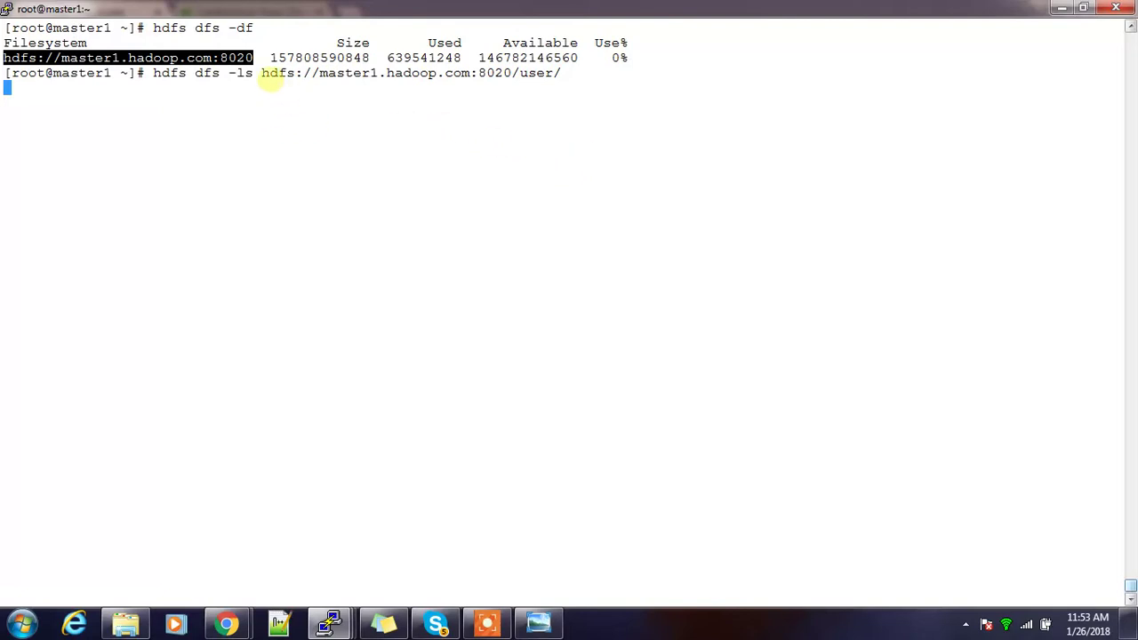
pyautogui.moveTo(318, 72); pyautogui.dragTo(501, 73)
pyautogui.doubleClick(347, 74)
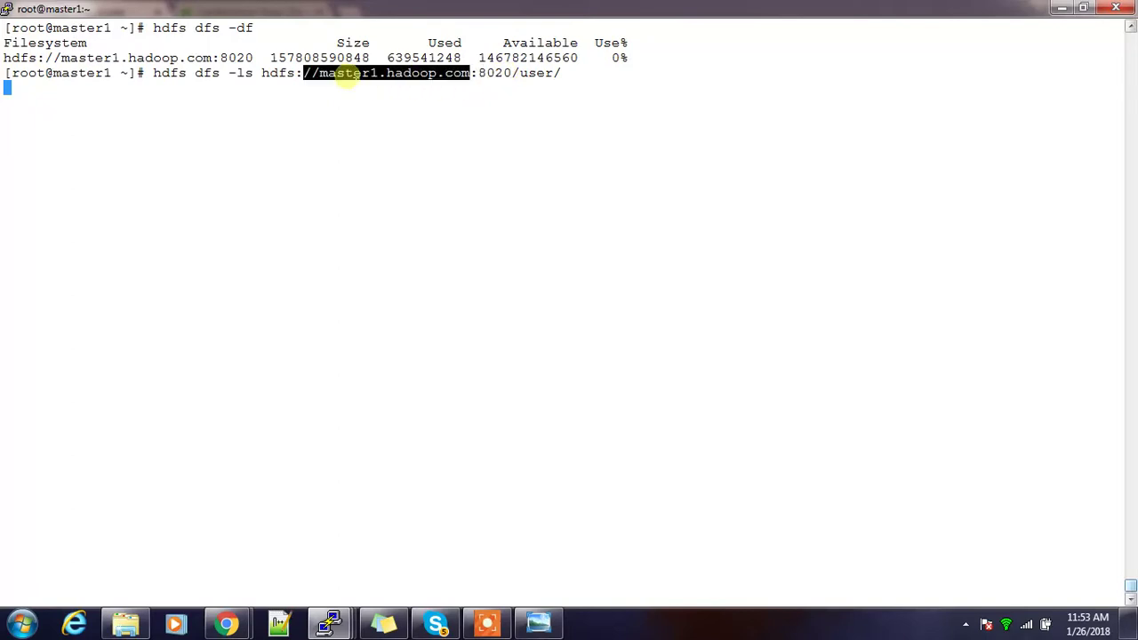
# Step: Switch to Ambari in Chrome and examine the HDFS service summary and the cluster's host list
pyautogui.click(233, 625)
pyautogui.click(157, 552)
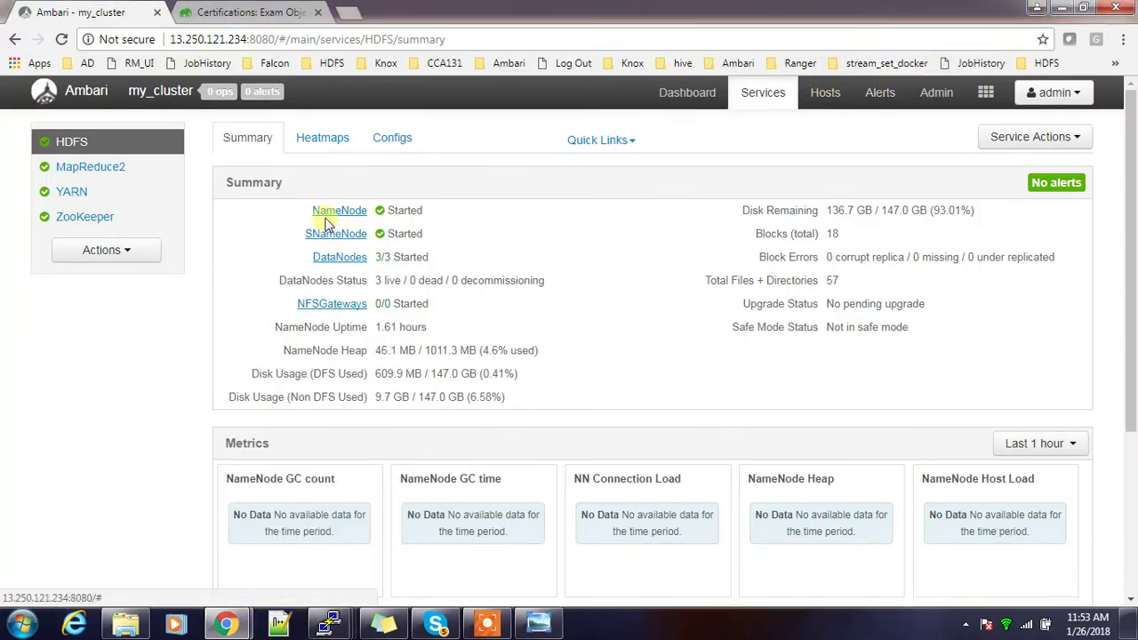
pyautogui.moveTo(330, 216)
pyautogui.moveTo(337, 240)
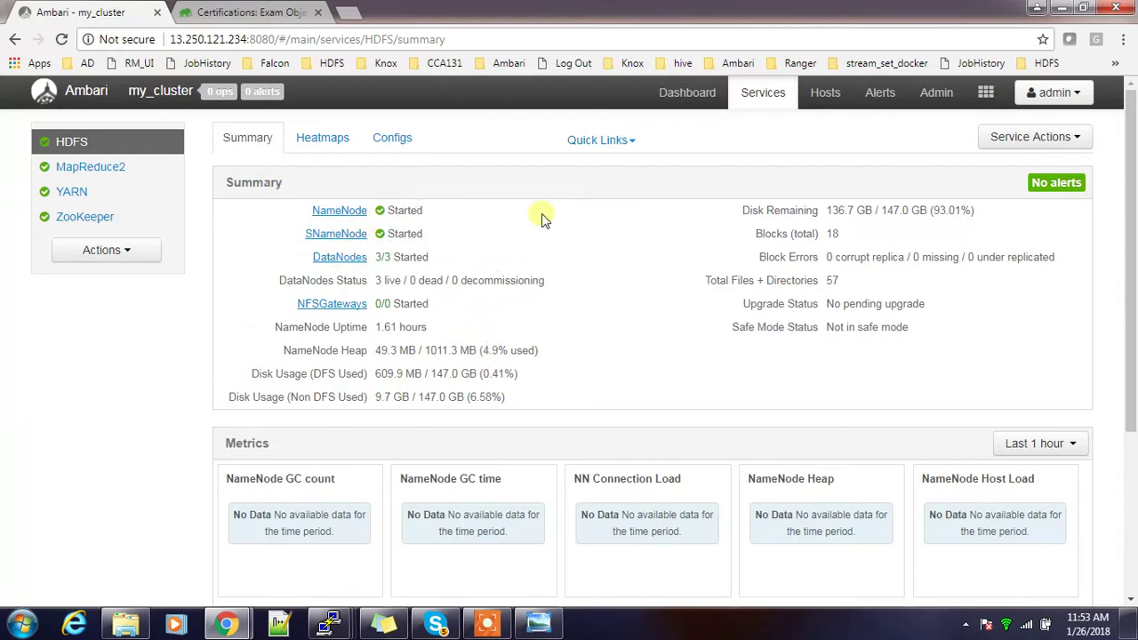
pyautogui.click(826, 94)
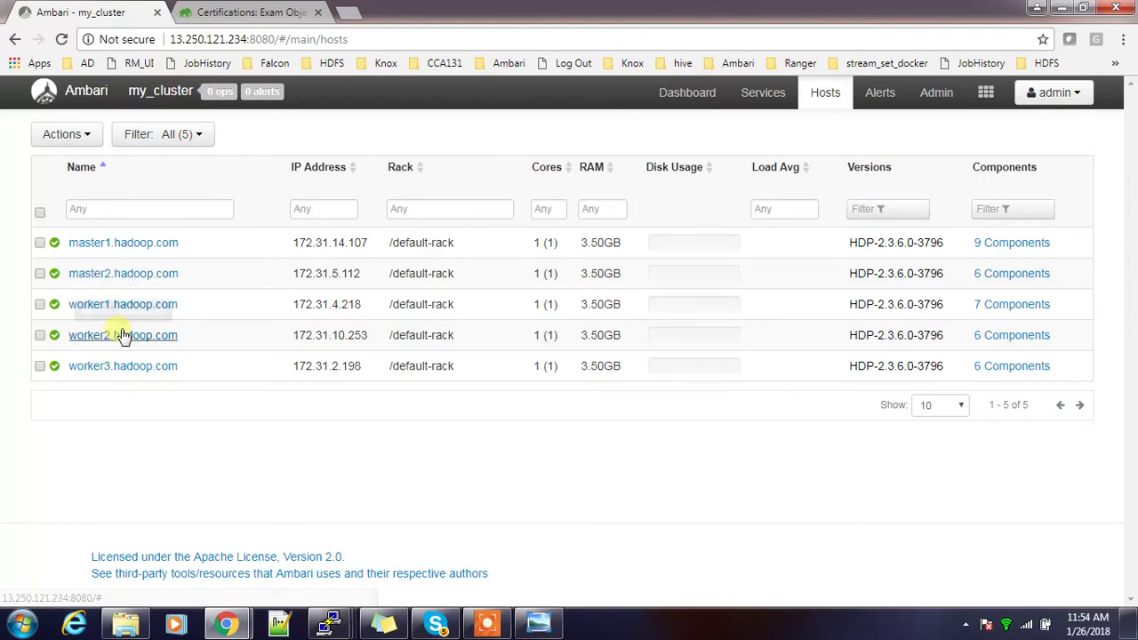
# Step: Open the HDFS service and start the Enable NameNode HA wizard
pyautogui.click(689, 94)
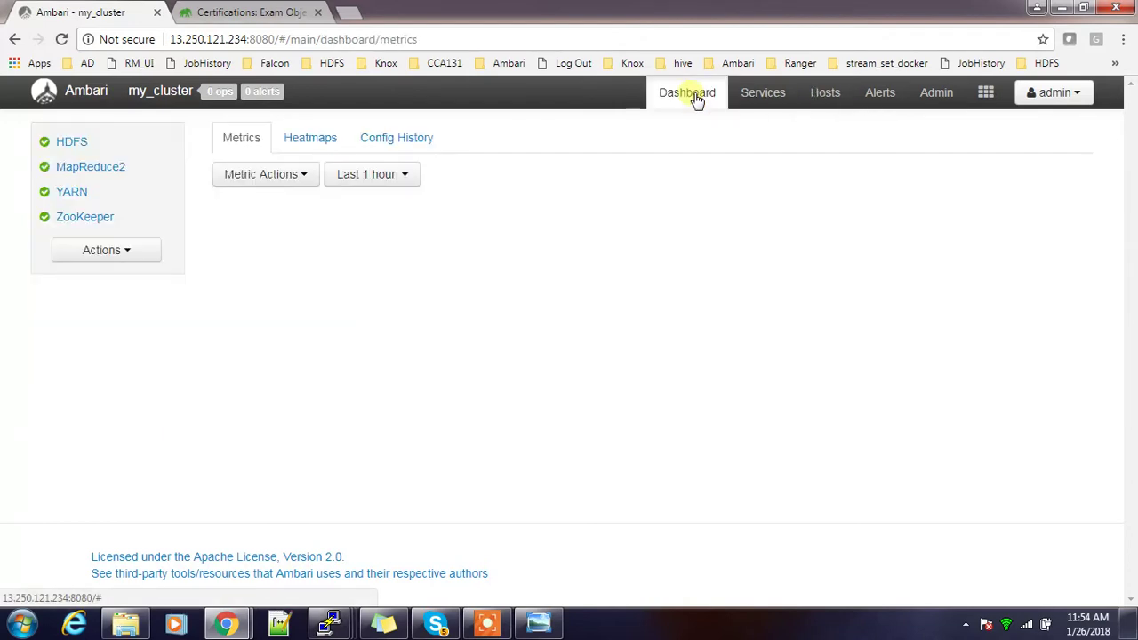
pyautogui.click(96, 142)
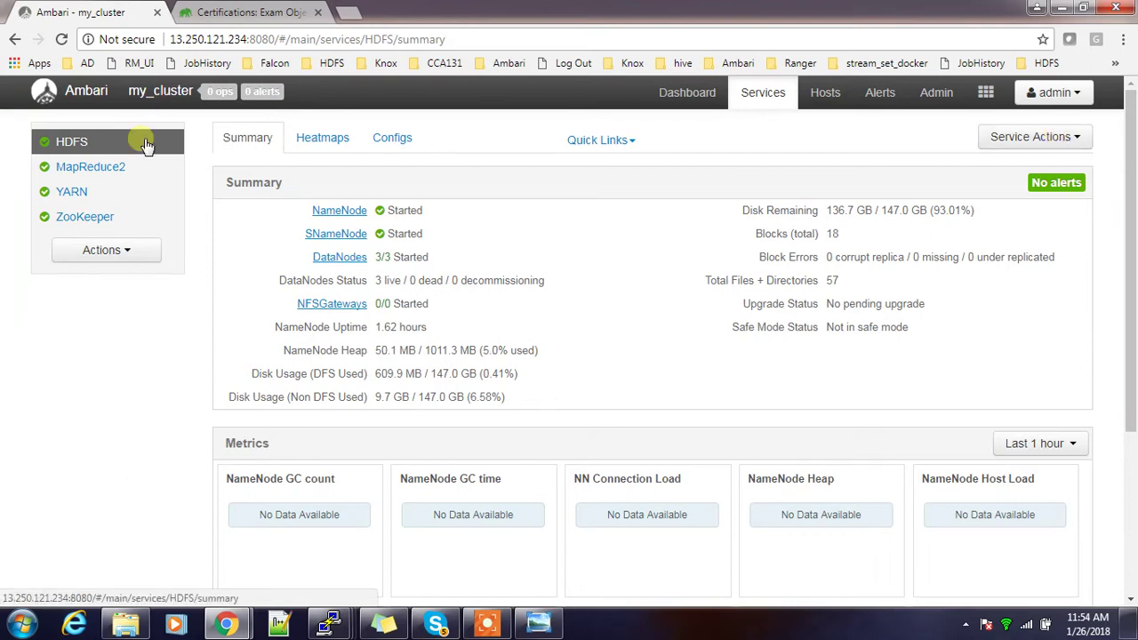
pyautogui.click(1053, 144)
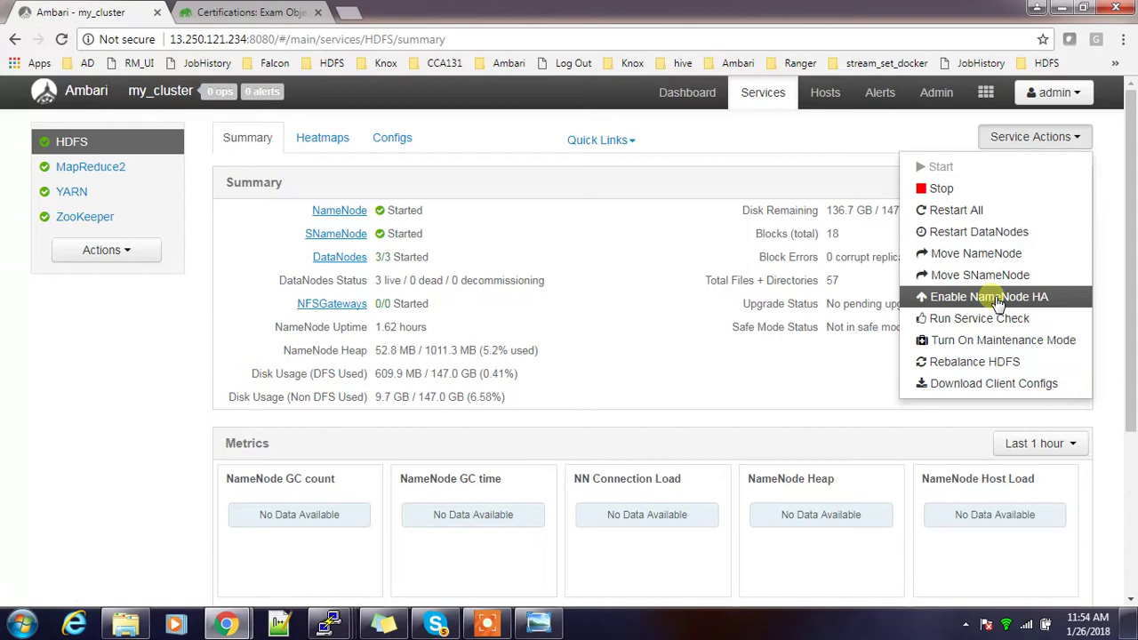
pyautogui.click(682, 94)
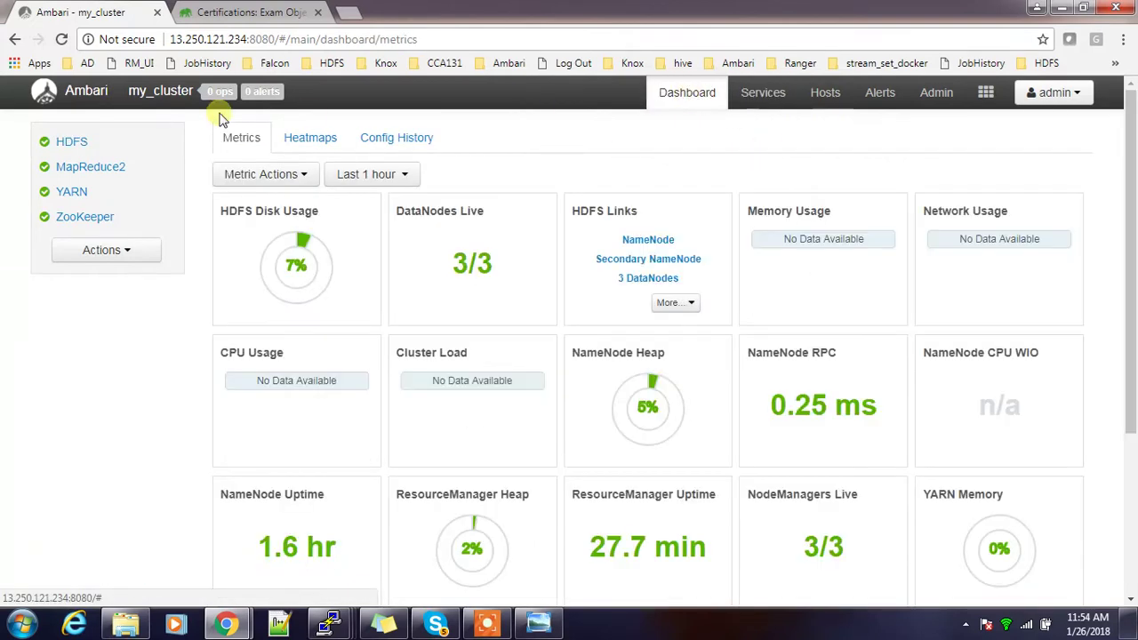
pyautogui.click(71, 142)
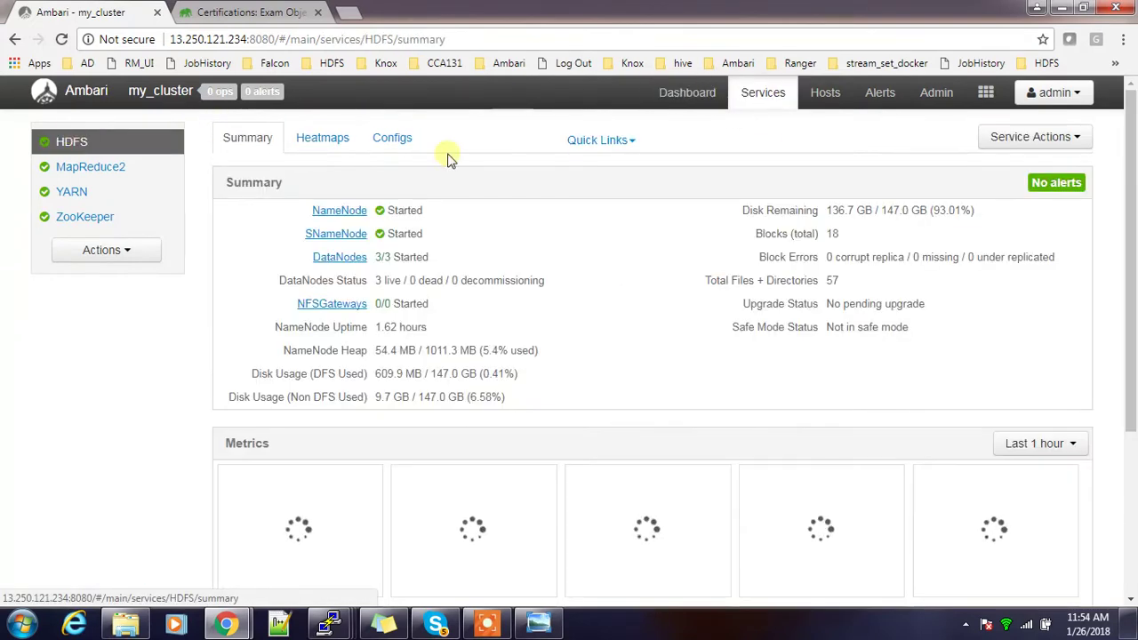
pyautogui.click(1054, 138)
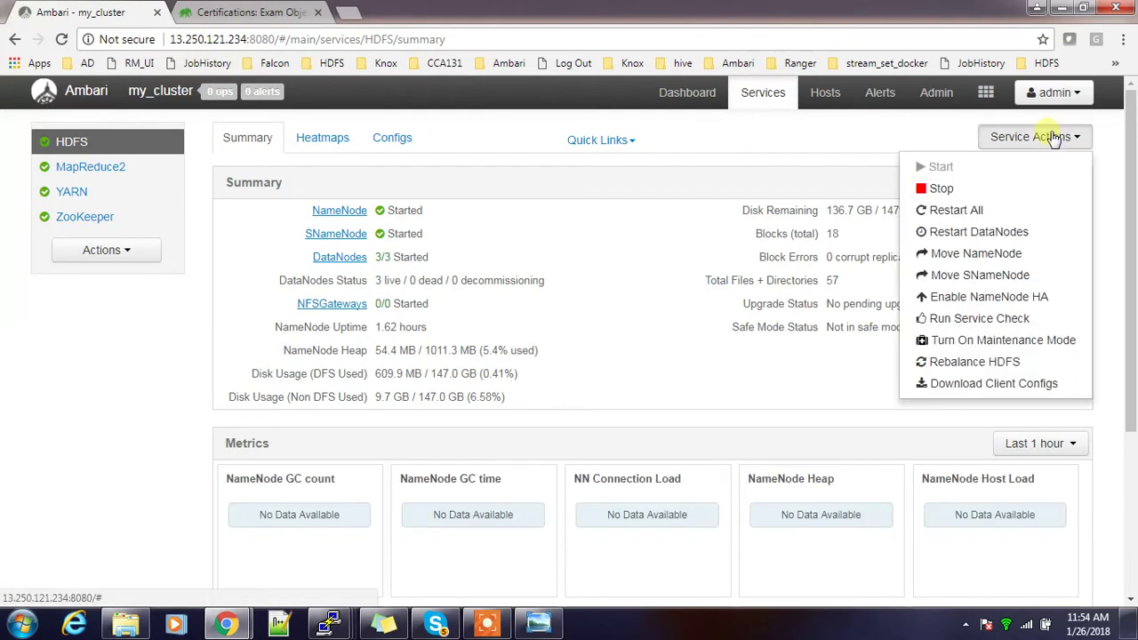
pyautogui.click(989, 297)
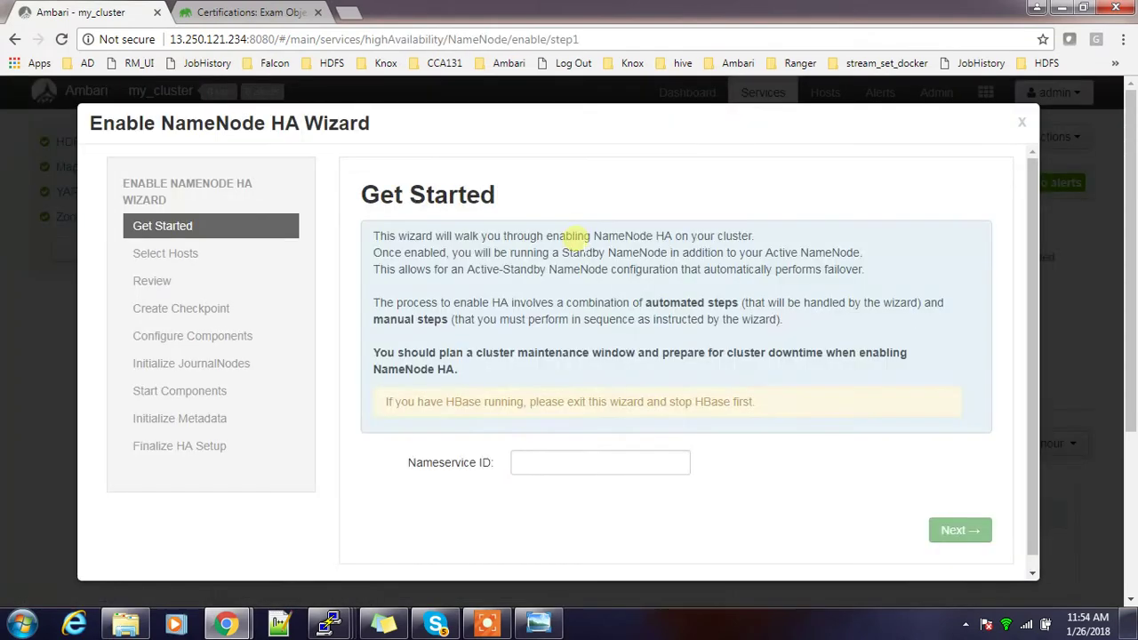
pyautogui.click(561, 461)
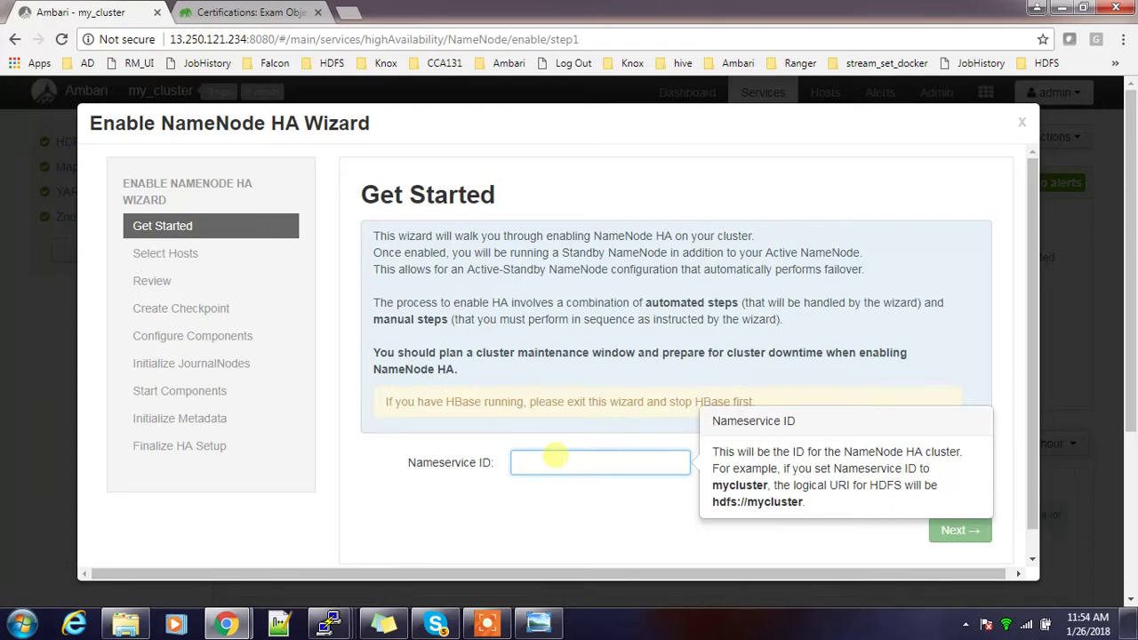
pyautogui.write('namenode')
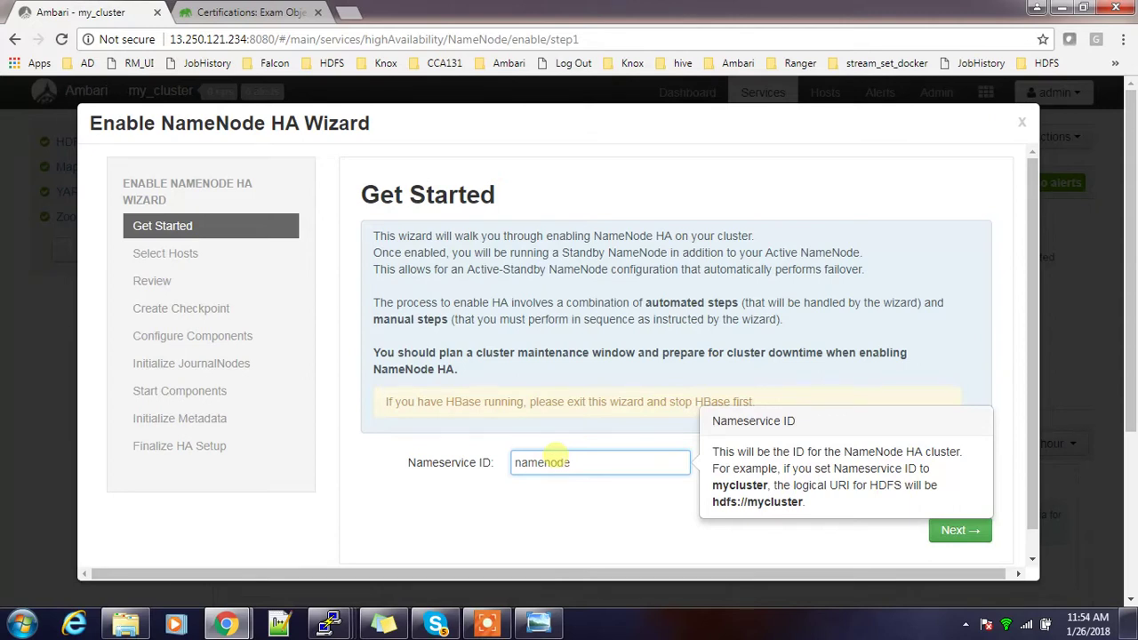
pyautogui.click(564, 519)
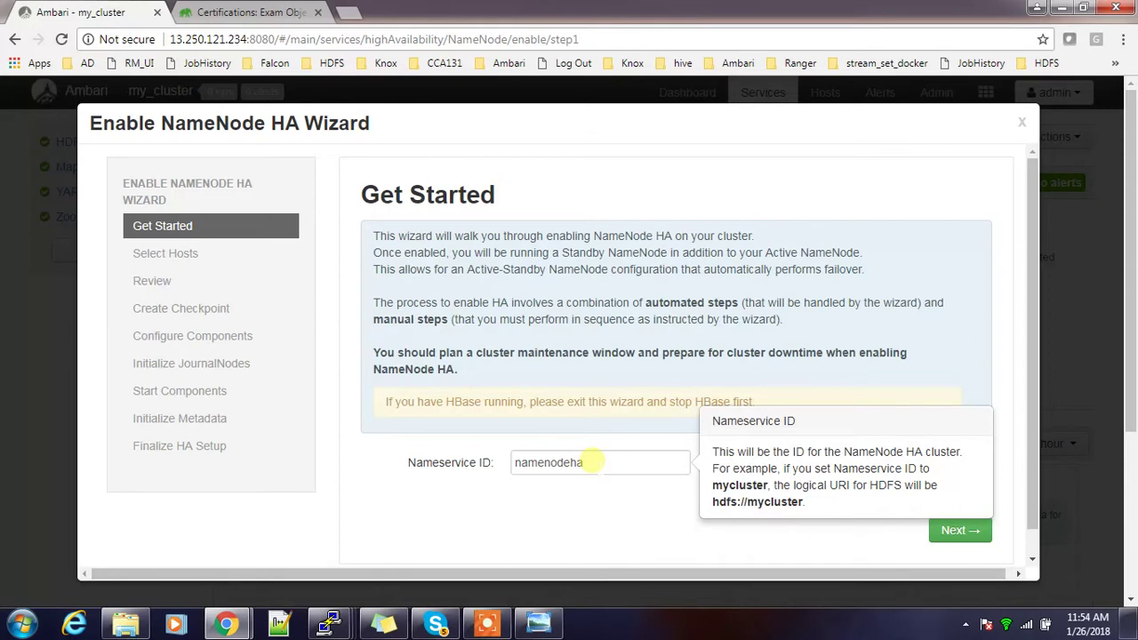
# Step: Set the Nameservice ID to myhdfsnn and continue to host selection
pyautogui.doubleClick(517, 456)
pyautogui.write('myh')
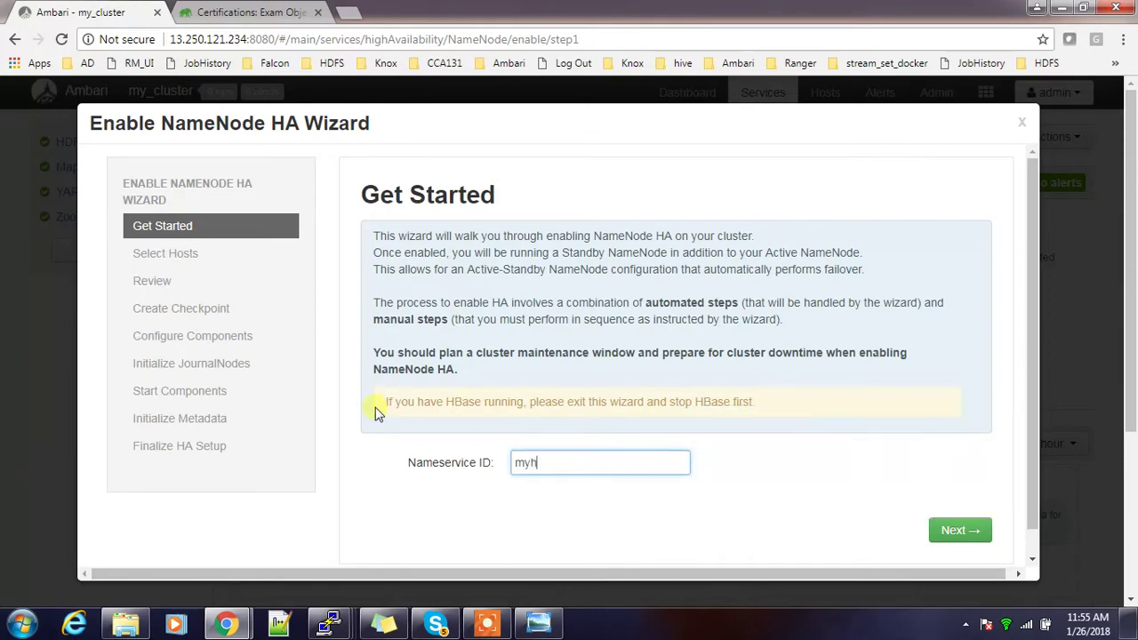
pyautogui.write('dfsnn')
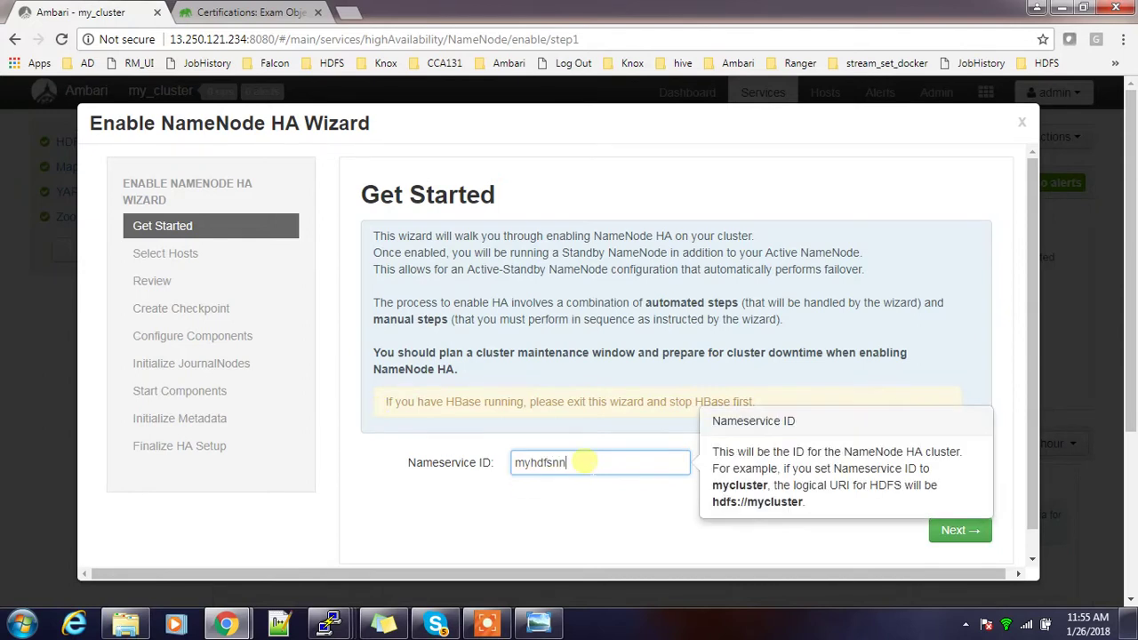
pyautogui.doubleClick(563, 464)
pyautogui.click(954, 530)
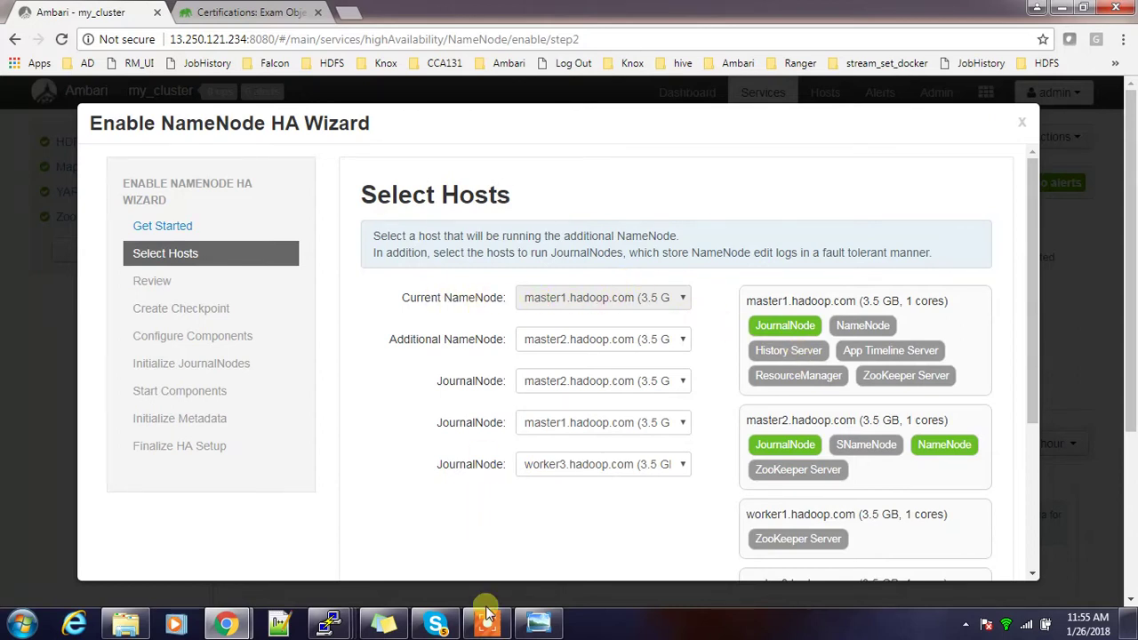
# Step: Choose master2.hadoop.com as the additional NameNode, keep the proposed JournalNode hosts, and continue to the review
pyautogui.moveTo(487, 622)
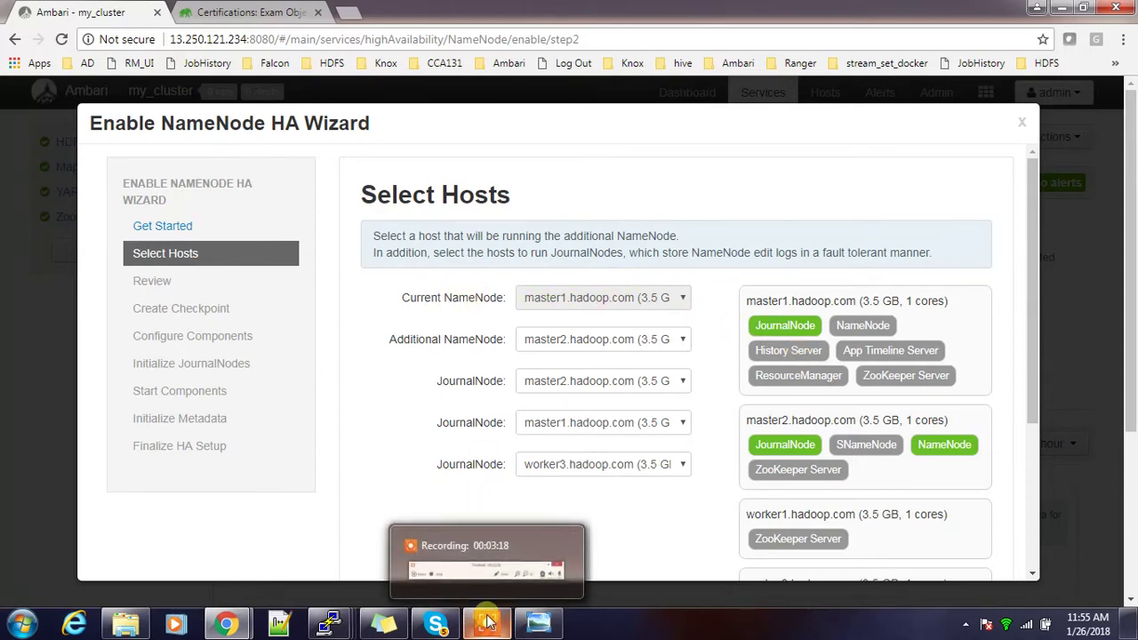
pyautogui.click(544, 343)
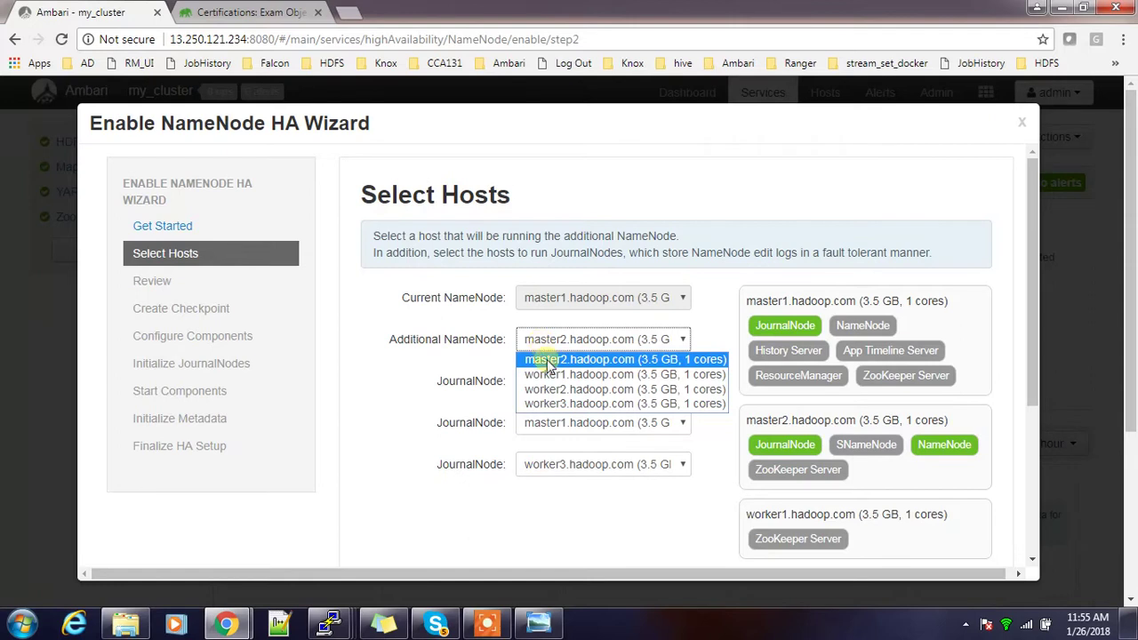
pyautogui.click(549, 363)
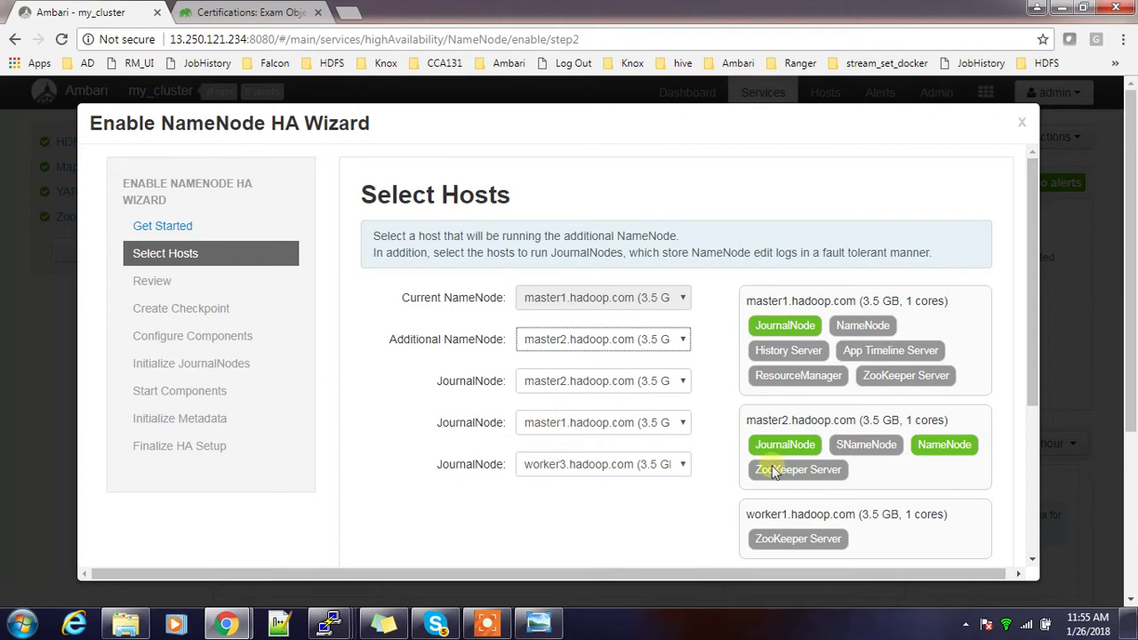
pyautogui.moveTo(1035, 391); pyautogui.dragTo(1032, 546)
pyautogui.click(955, 506)
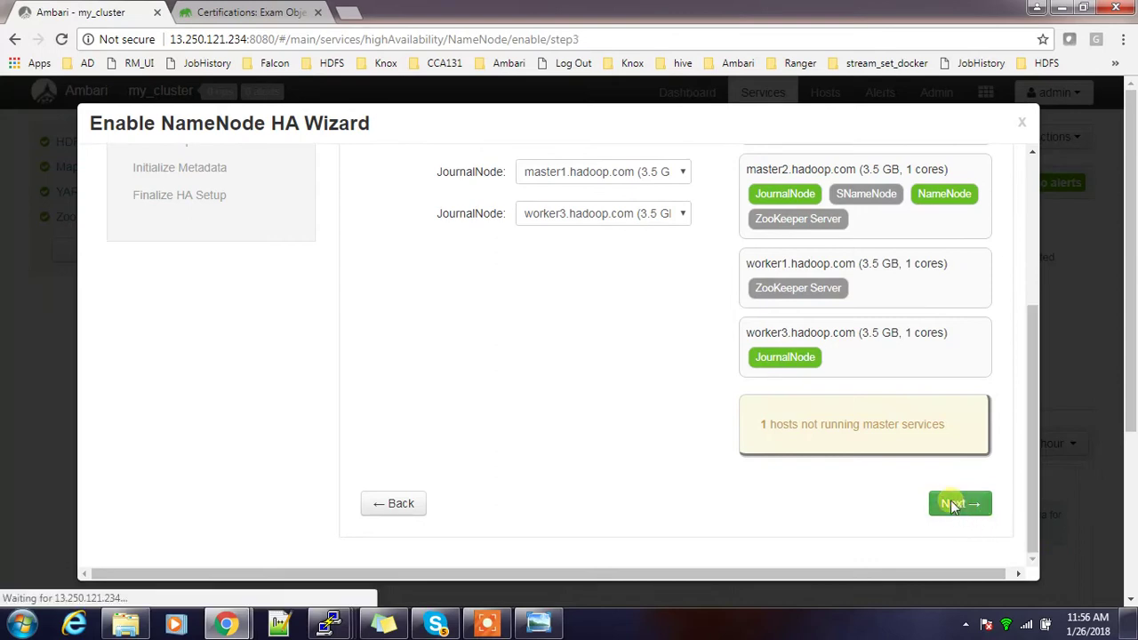
# Step: Review the host selections and HDFS configuration changes, and continue to the checkpoint creation stage
pyautogui.scroll(-3, 949, 505)
pyautogui.moveTo(1031, 302); pyautogui.dragTo(1041, 260)
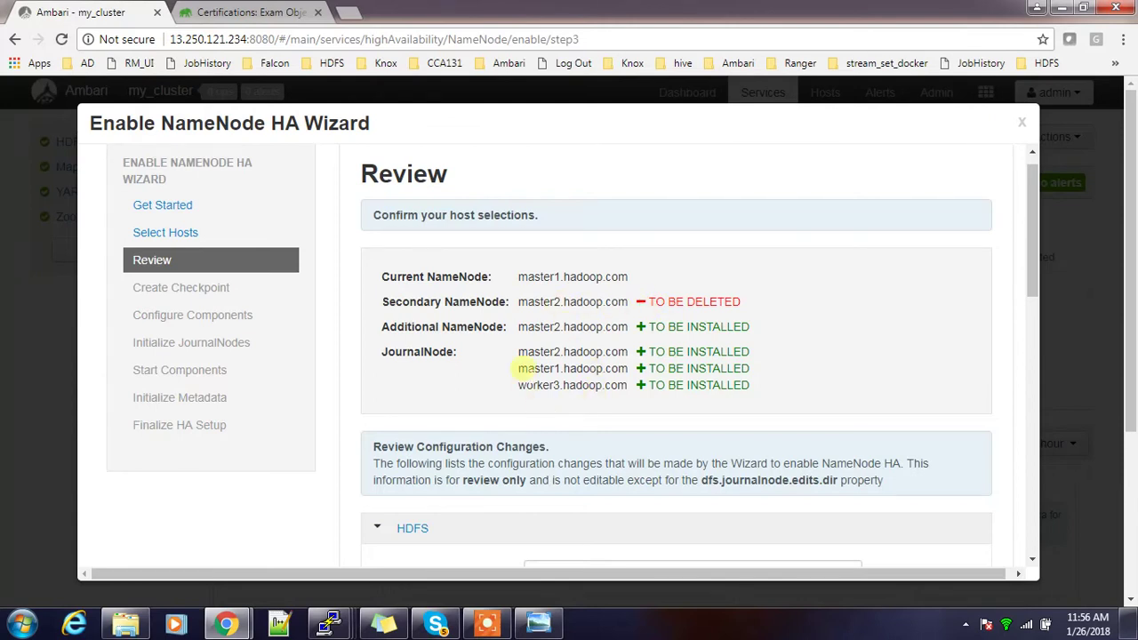
pyautogui.moveTo(1037, 275); pyautogui.dragTo(1041, 554)
pyautogui.click(978, 504)
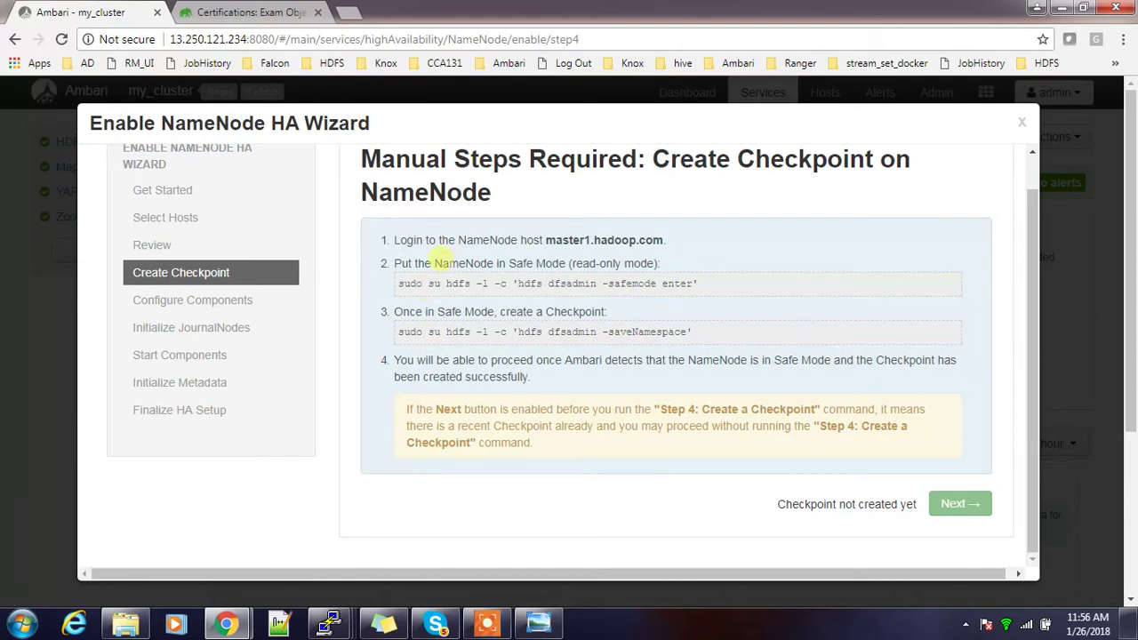
# Step: Copy the command "hdfs dfsadmin -safemode enter" from the manual checkpoint instructions for master1.hadoop.com
pyautogui.moveTo(545, 246); pyautogui.dragTo(669, 242)
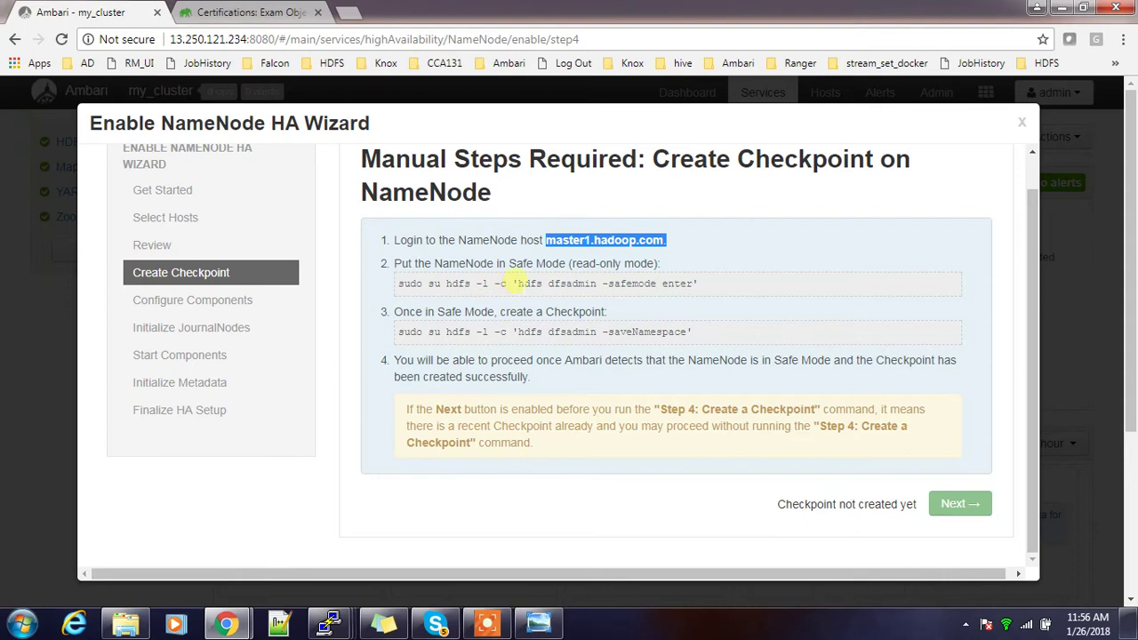
pyautogui.moveTo(518, 283); pyautogui.dragTo(690, 283)
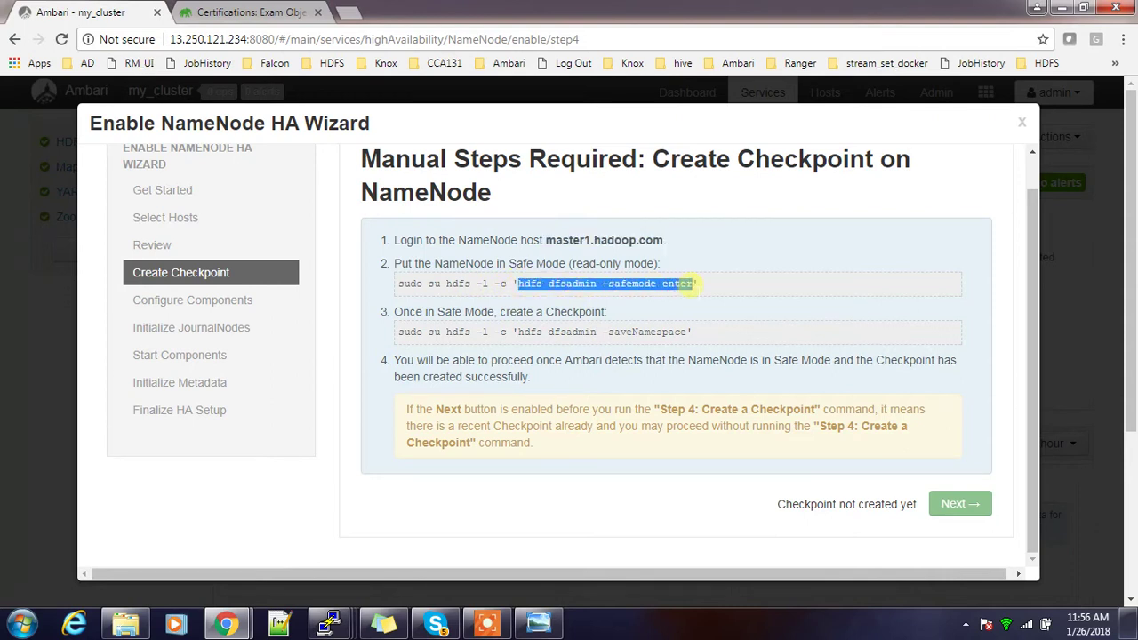
pyautogui.rightClick(663, 284)
pyautogui.click(686, 300)
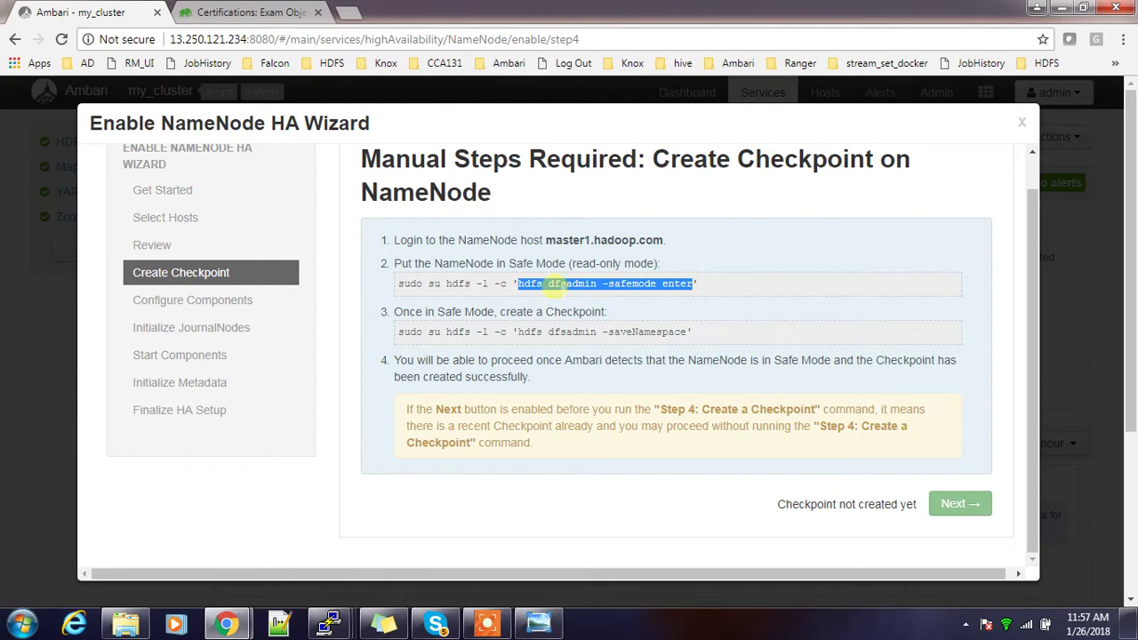
# Step: Switch to the root@master1 PuTTY terminal and change to the hdfs account with "su - hdfs"
pyautogui.click(328, 620)
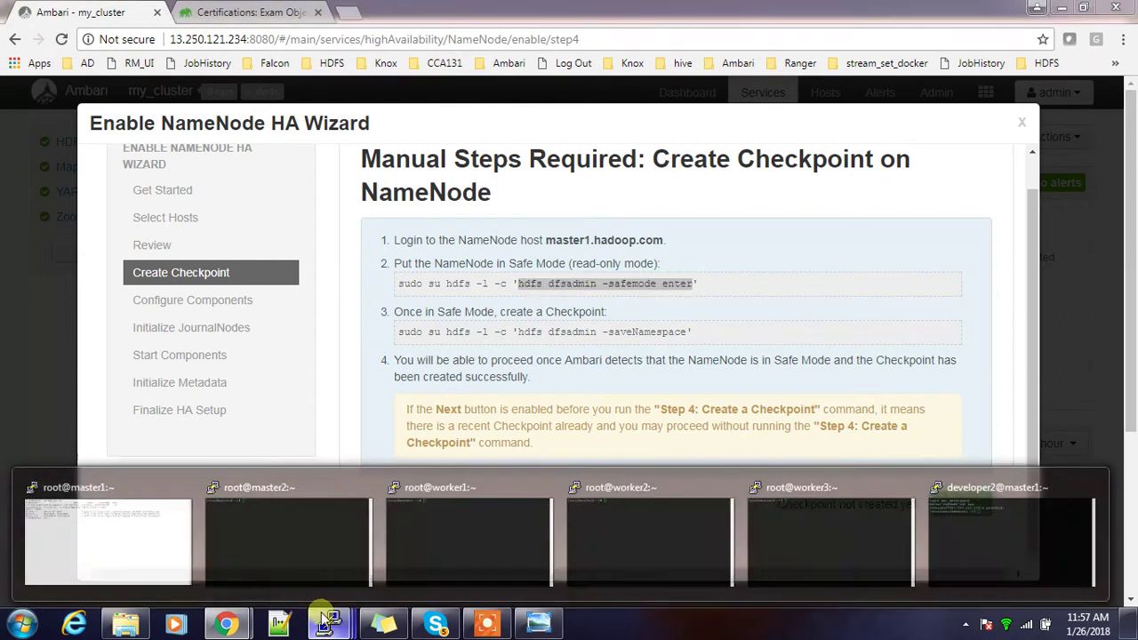
pyautogui.click(124, 531)
pyautogui.write('su - hdfs')
pyautogui.press('Return')
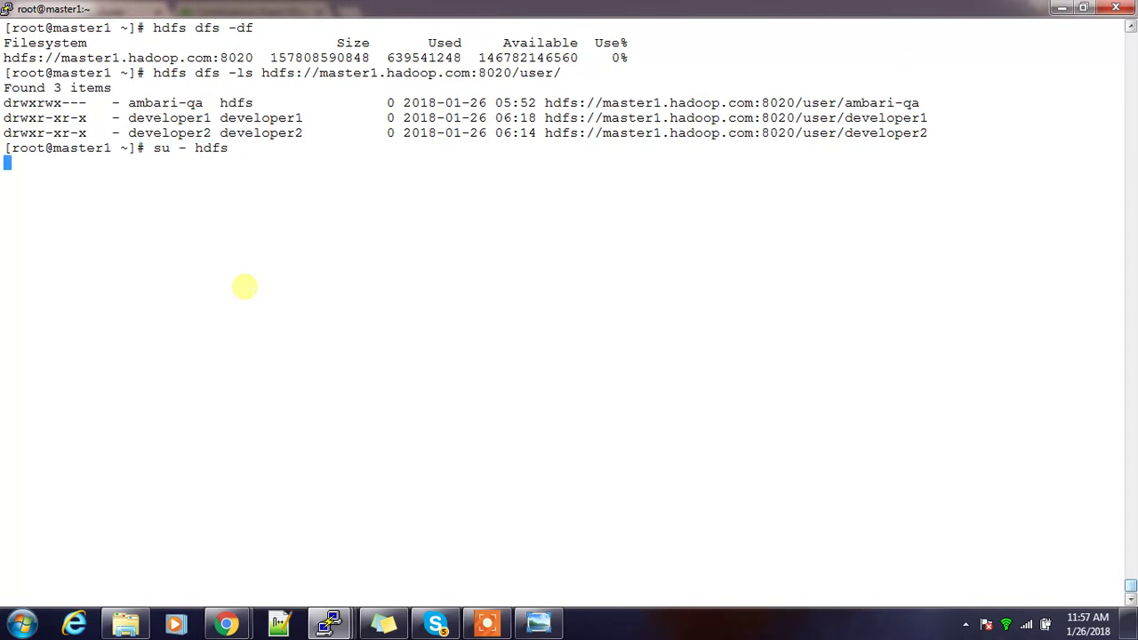
# Step: Put the NameNode in safe mode by running the copied "hdfs dfsadmin -safemode enter" command as hdfs on master1
pyautogui.hotkey('alt', 'Tab')
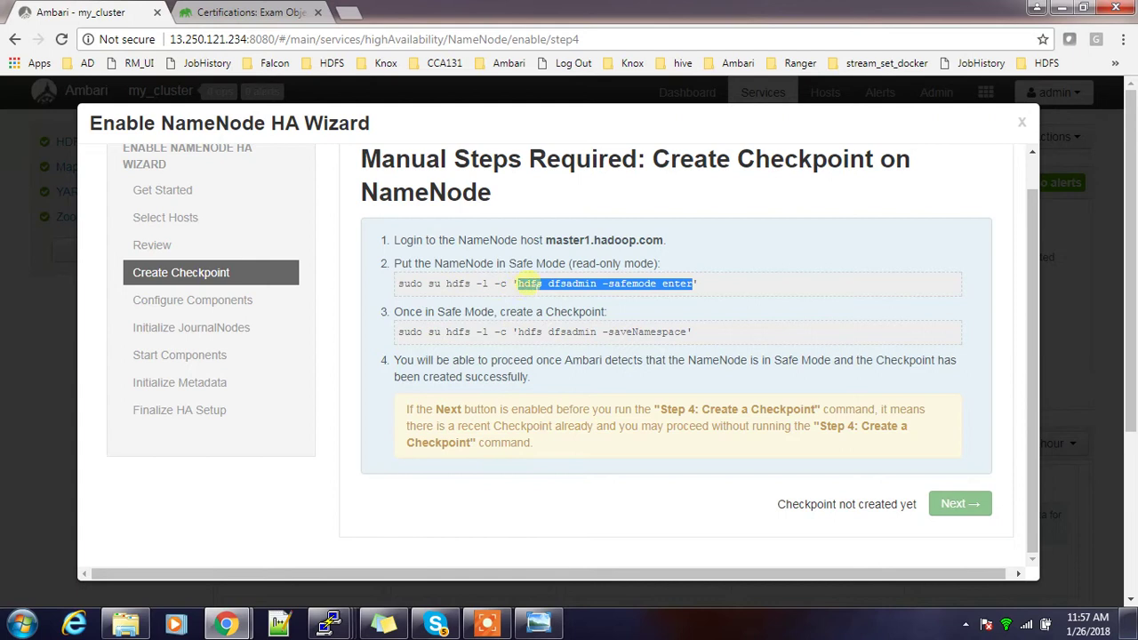
pyautogui.hotkey('alt', 'Tab')
pyautogui.rightClick(287, 245)
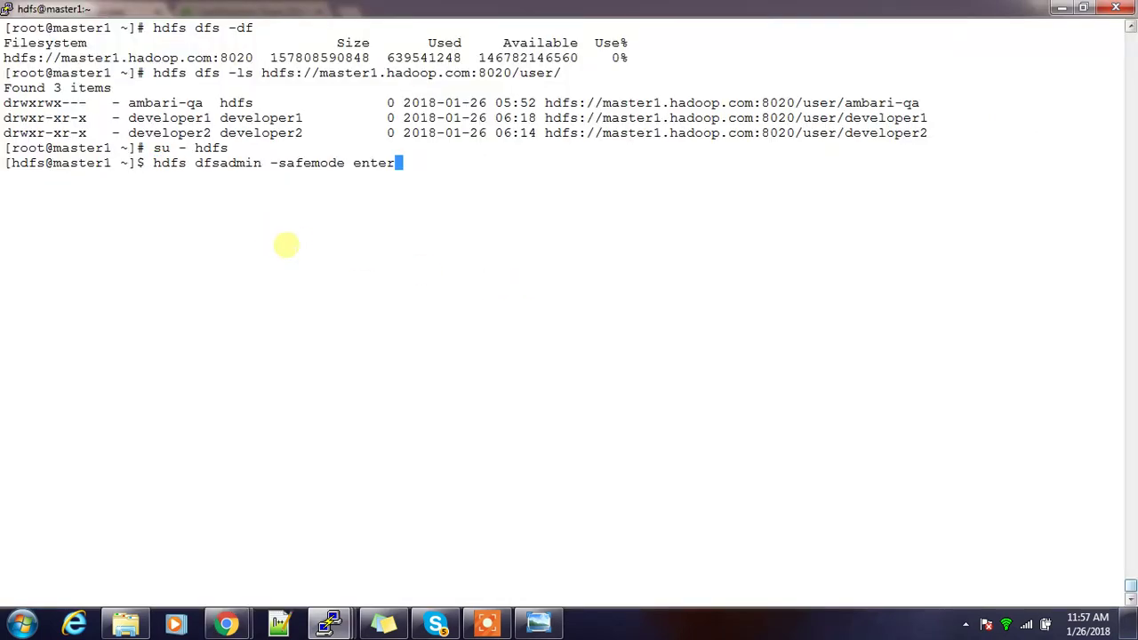
pyautogui.press('Return')
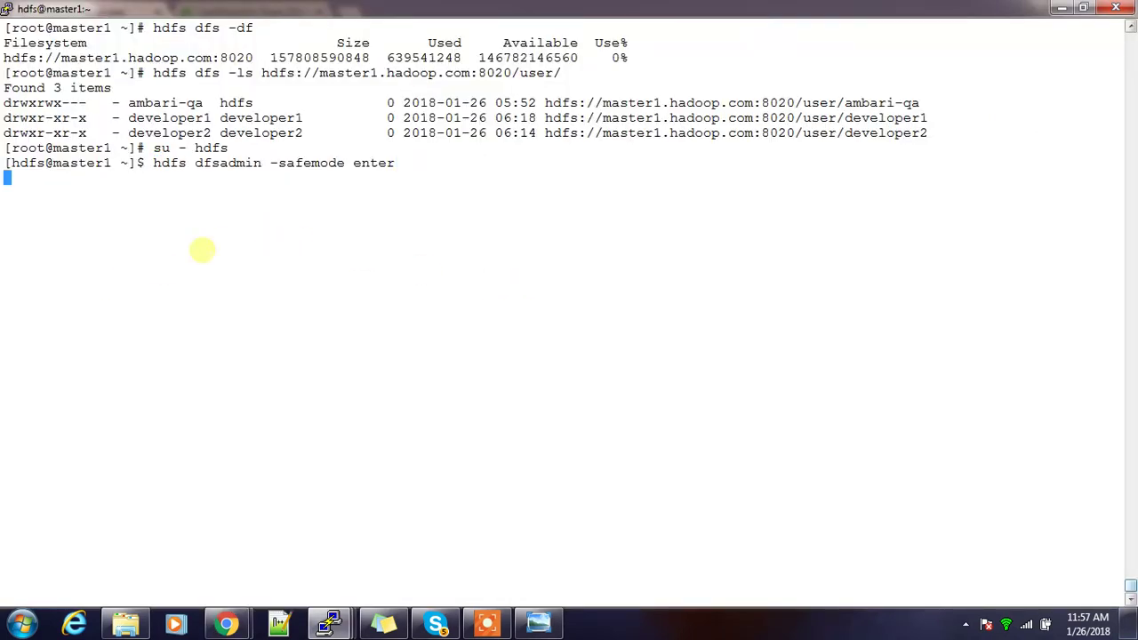
pyautogui.doubleClick(205, 165)
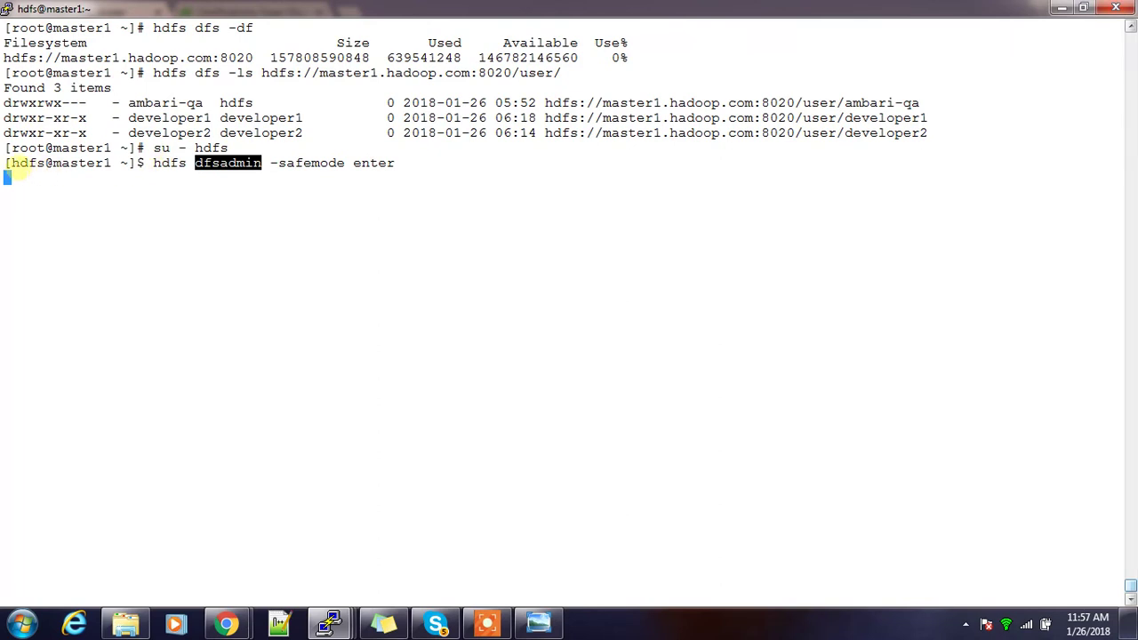
# Step: Create the NameNode checkpoint by copying "hdfs dfsadmin -saveNamespace" from the Ambari wizard and running it as hdfs in the master1 PuTTY terminal
pyautogui.hotkey('alt', 'Tab')
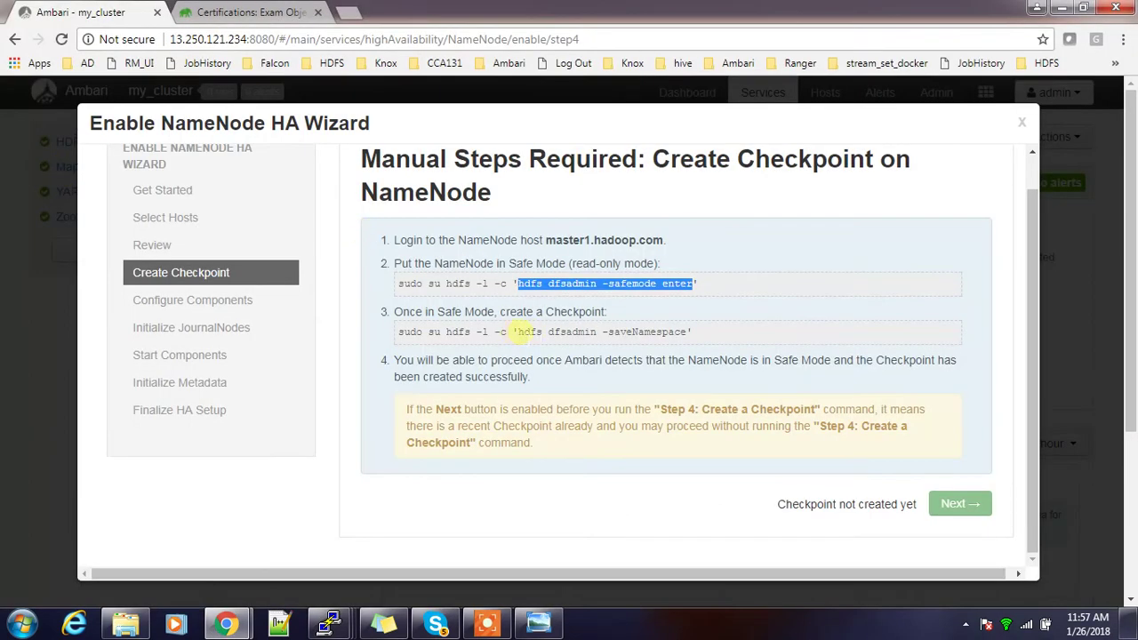
pyautogui.moveTo(518, 332); pyautogui.dragTo(687, 332)
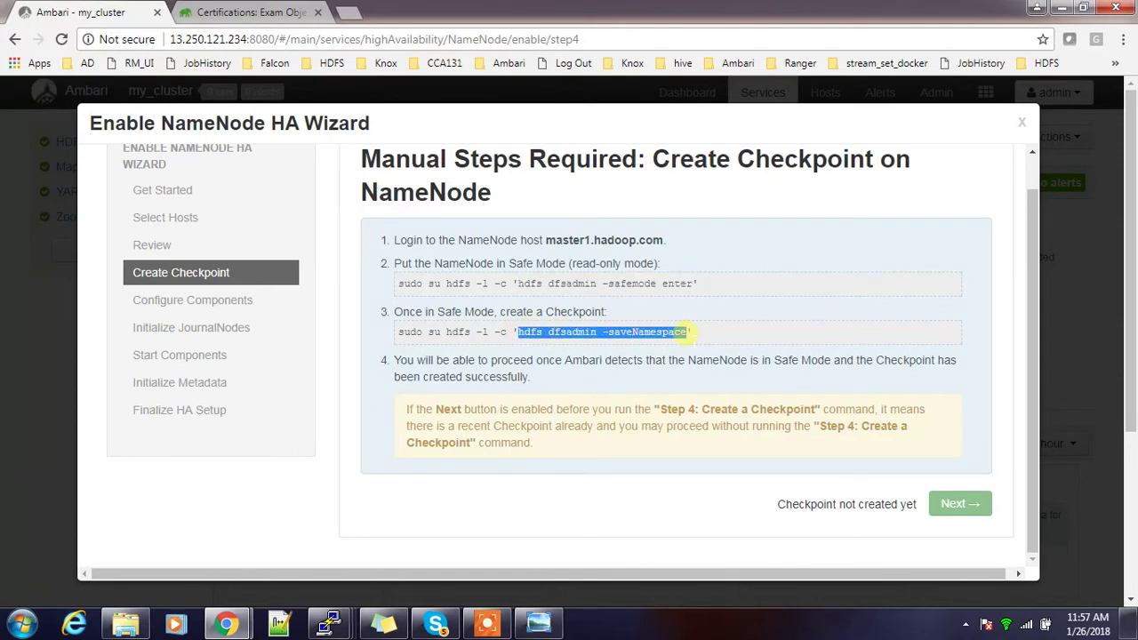
pyautogui.hotkey('alt', 'Tab')
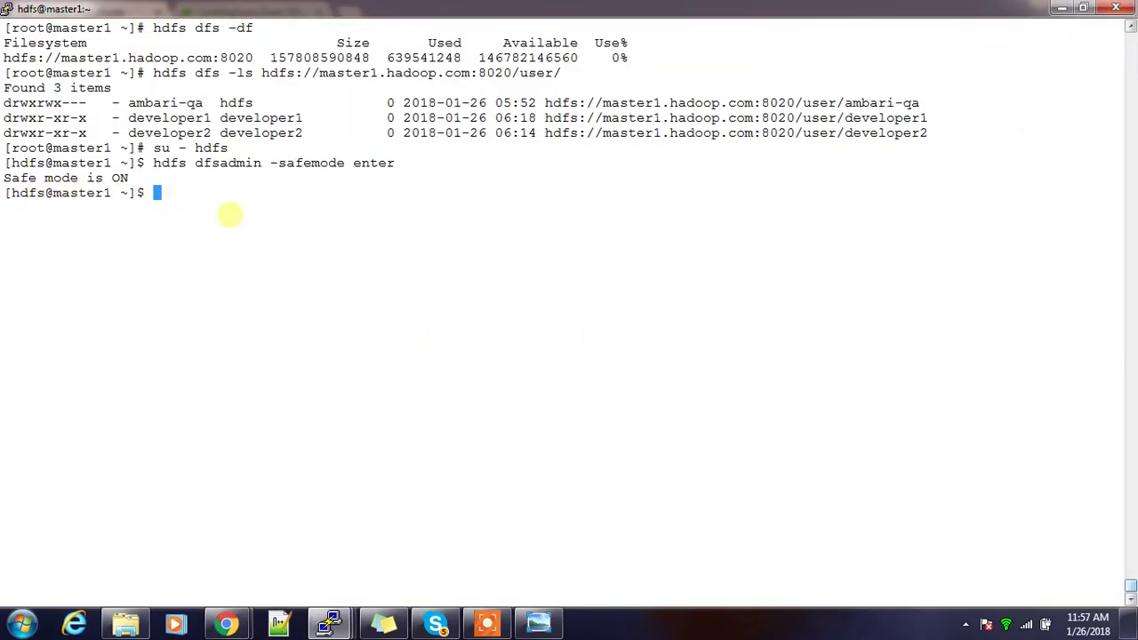
pyautogui.rightClick(229, 215)
pyautogui.press('Return')
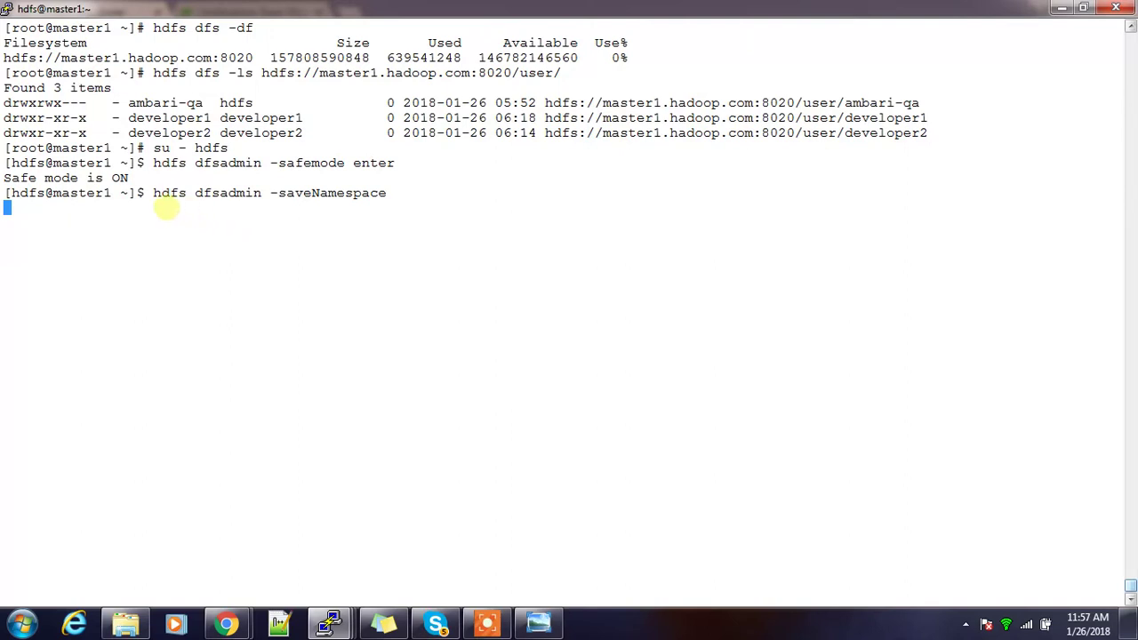
pyautogui.moveTo(151, 190); pyautogui.dragTo(387, 191)
# Step: Check the save namespace result and the checkpoint status in the Ambari wizard, and continue to the Configure Components stage
pyautogui.hotkey('alt', 'Tab')
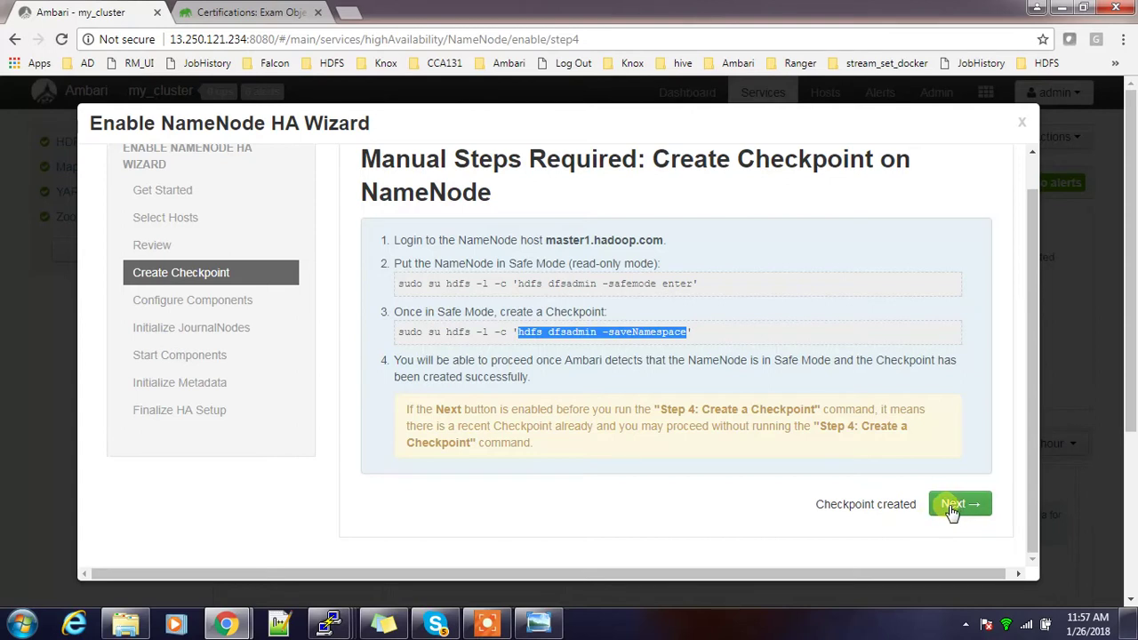
pyautogui.hotkey('alt', 'Tab')
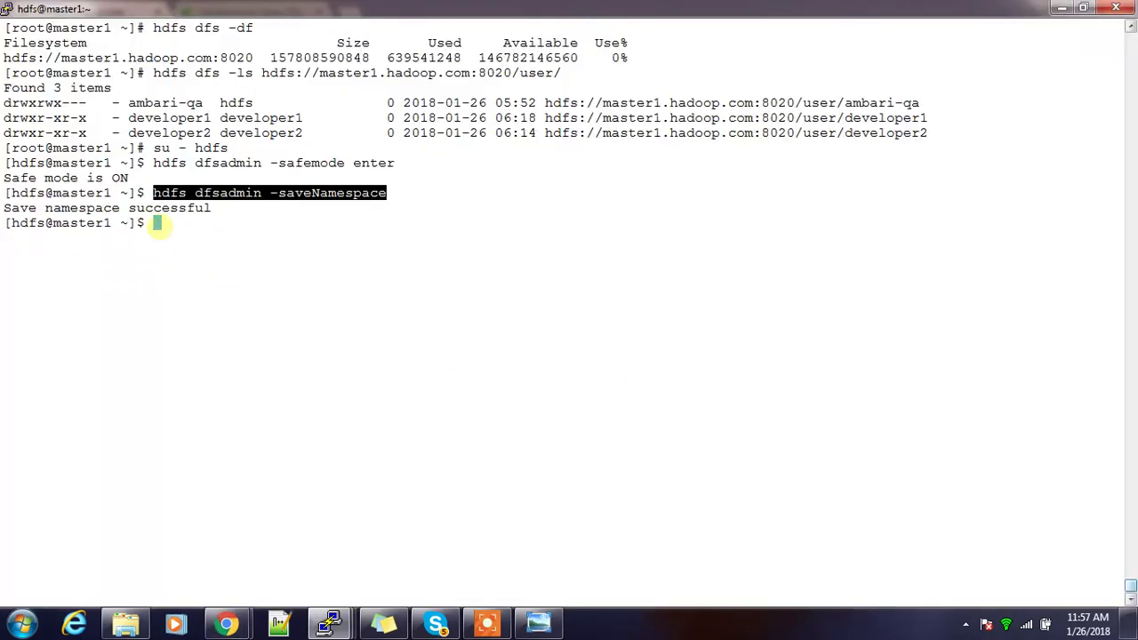
pyautogui.hotkey('alt', 'Tab')
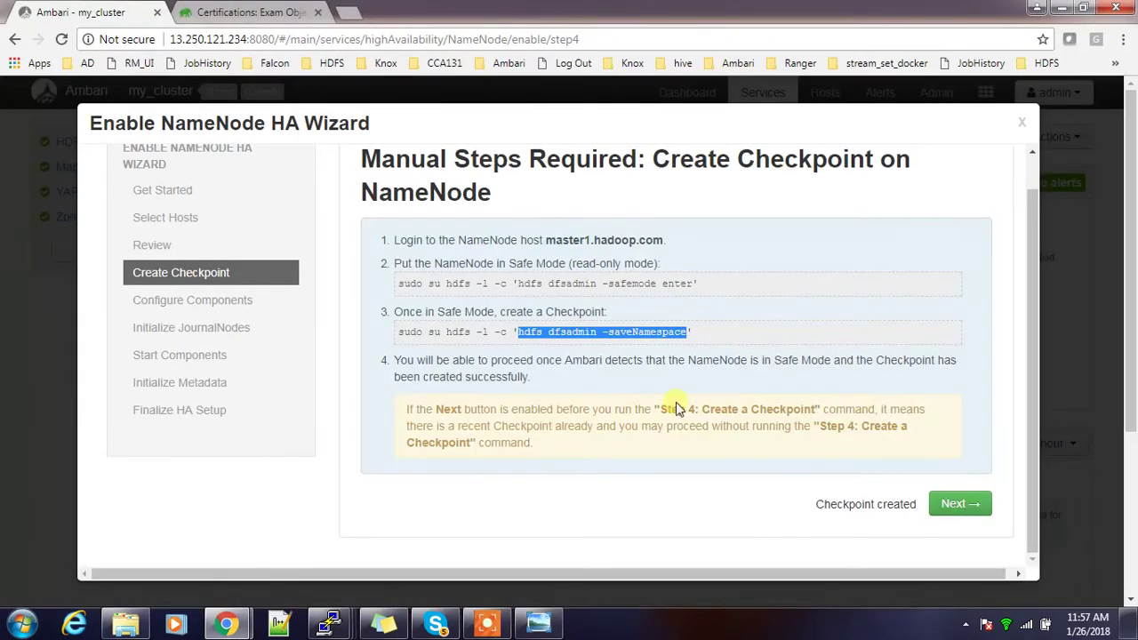
pyautogui.moveTo(543, 241); pyautogui.dragTo(662, 240)
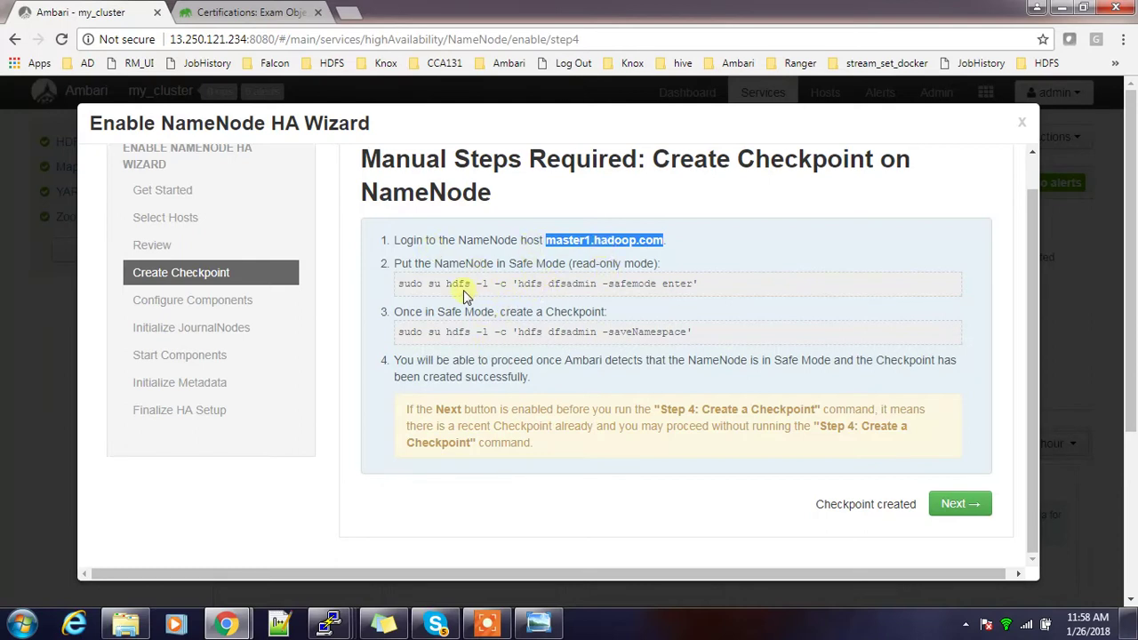
pyautogui.moveTo(397, 283); pyautogui.dragTo(662, 282)
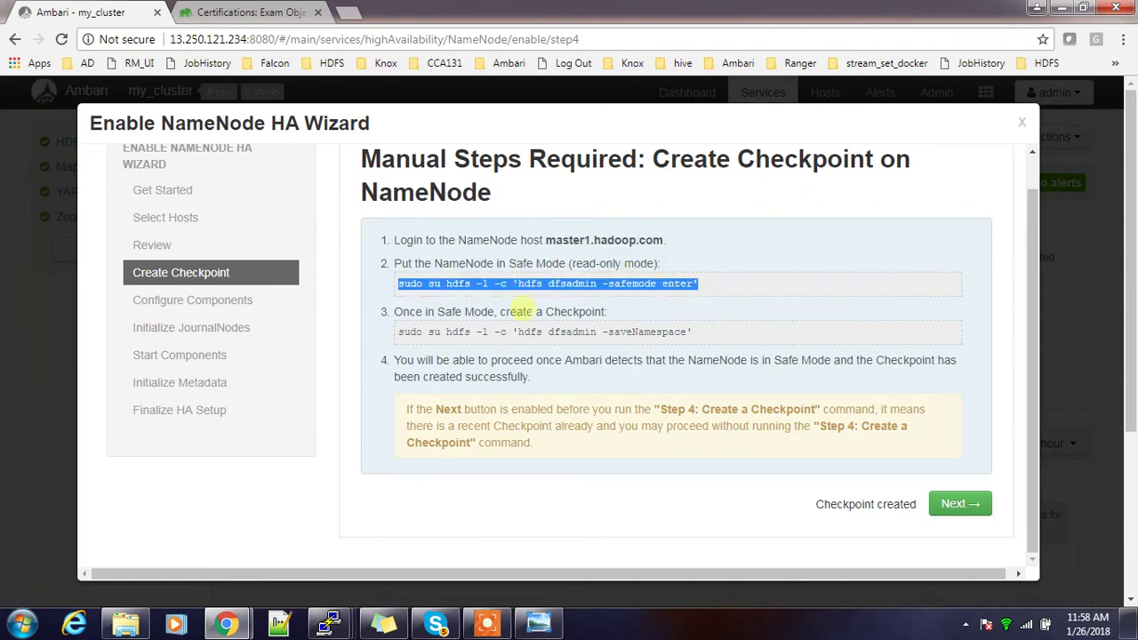
pyautogui.click(482, 285)
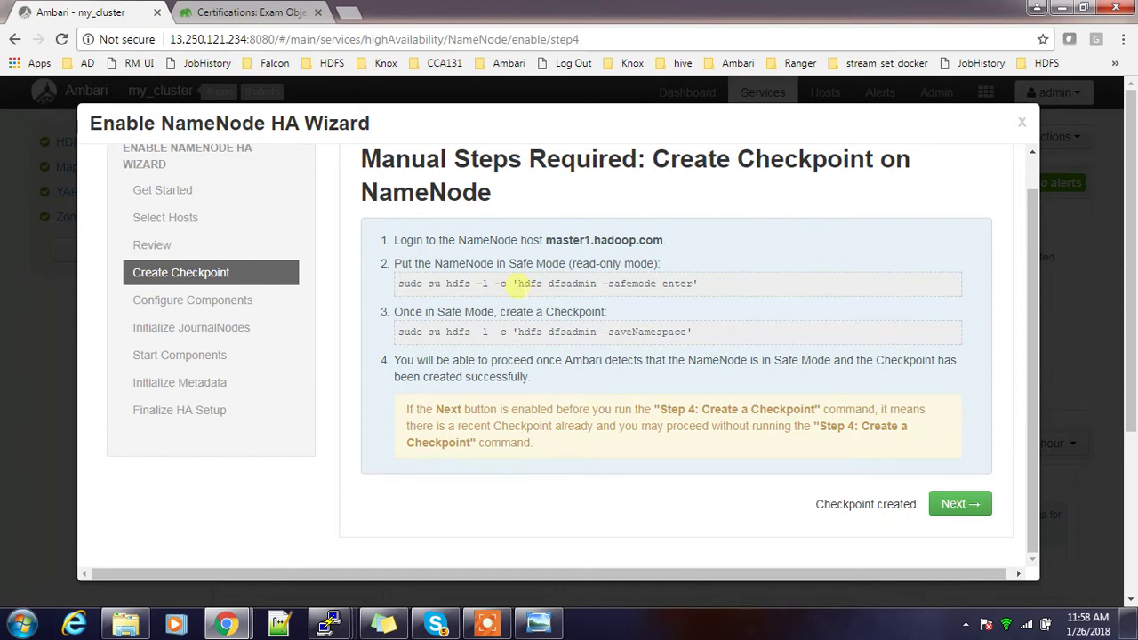
pyautogui.moveTo(518, 282); pyautogui.dragTo(689, 283)
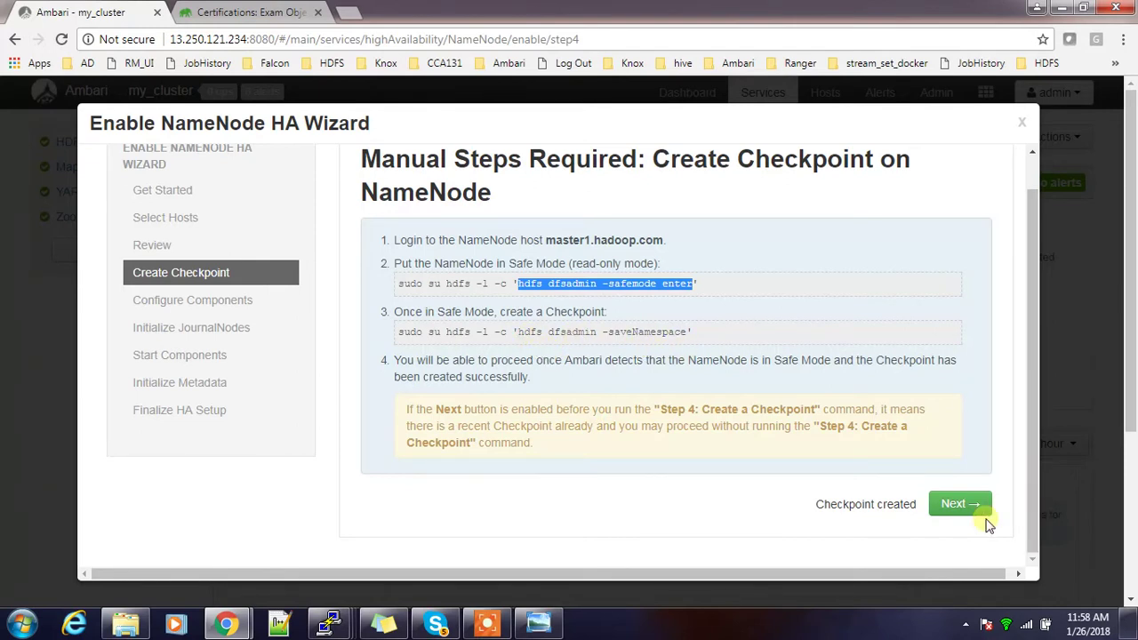
pyautogui.click(954, 504)
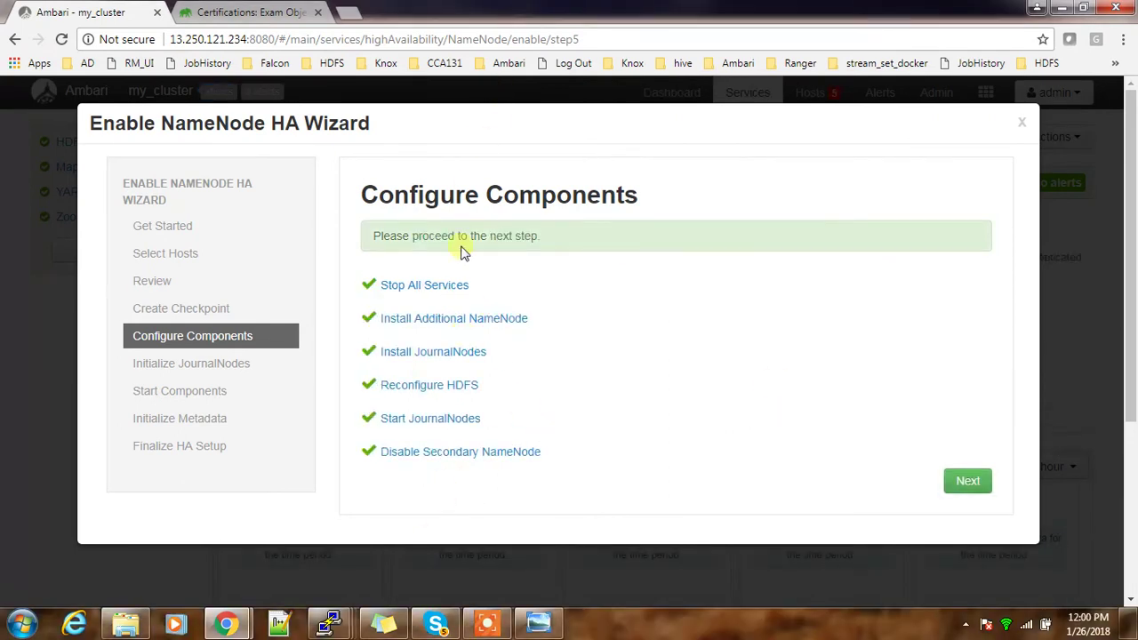
# Step: Continue to the Initialize JournalNodes stage and copy the command "hdfs namenode -initializeSharedEdits" from its instructions for master1.hadoop.com
pyautogui.click(968, 483)
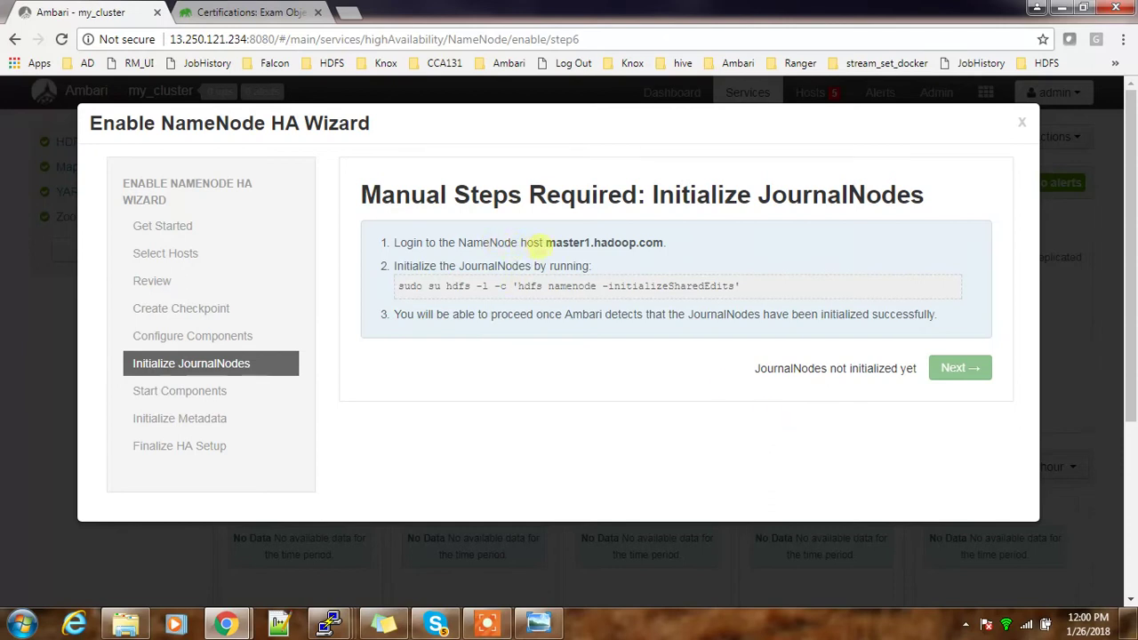
pyautogui.moveTo(544, 242); pyautogui.dragTo(666, 242)
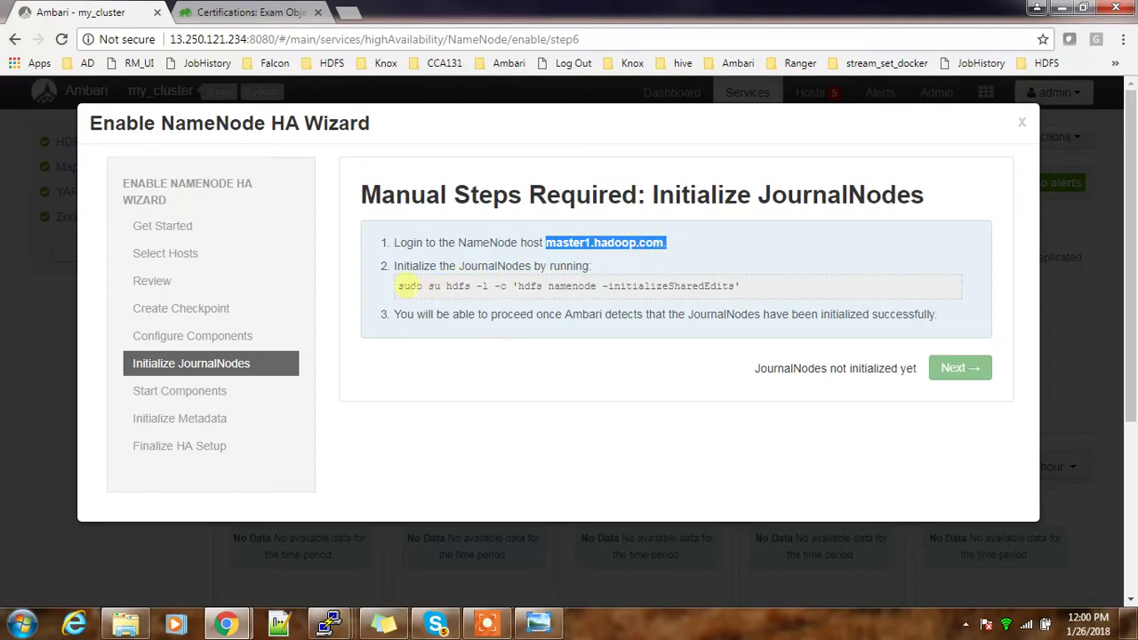
pyautogui.moveTo(397, 285); pyautogui.dragTo(734, 286)
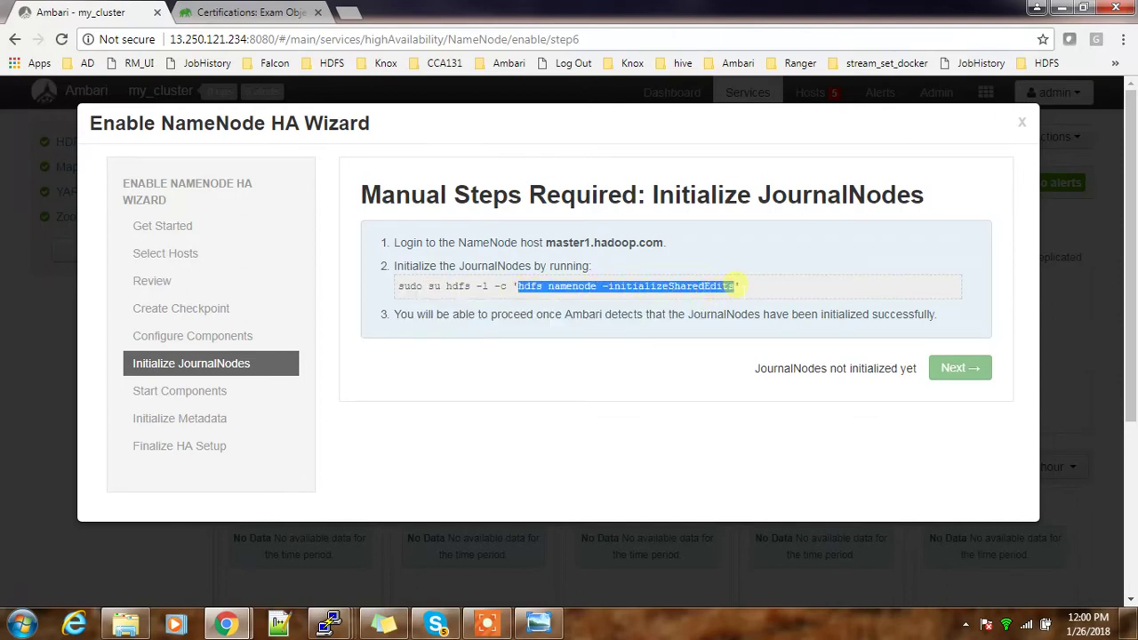
pyautogui.rightClick(693, 286)
pyautogui.click(716, 299)
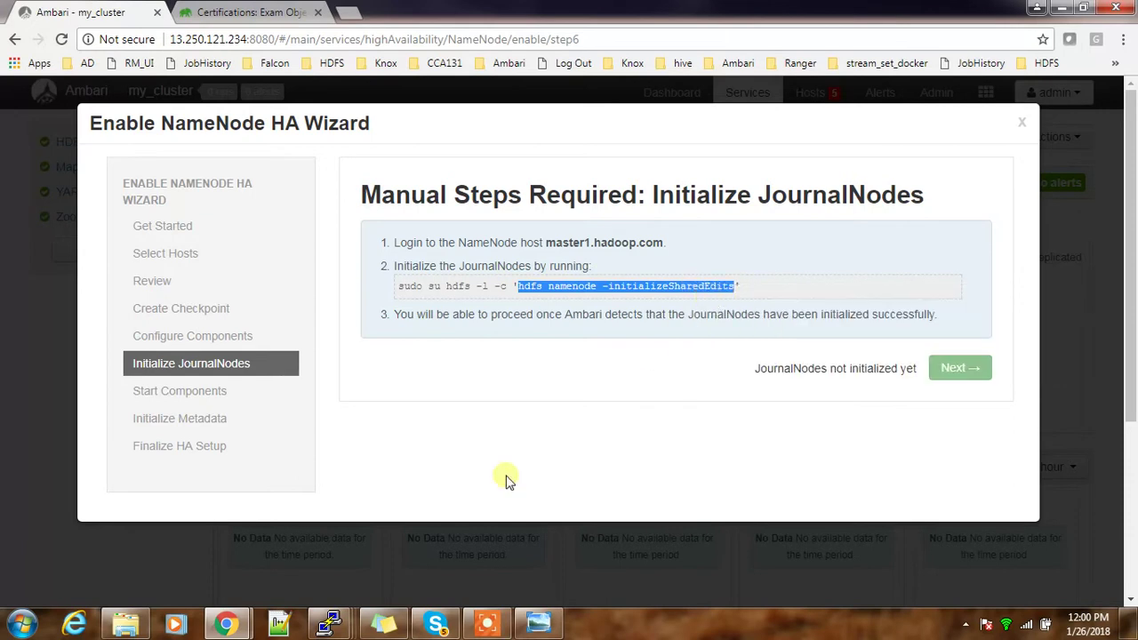
# Step: Switch to the master1 PuTTY terminal and initialize the JournalNodes by running "hdfs namenode -initializeSharedEdits" as hdfs
pyautogui.moveTo(331, 622)
pyautogui.click(120, 552)
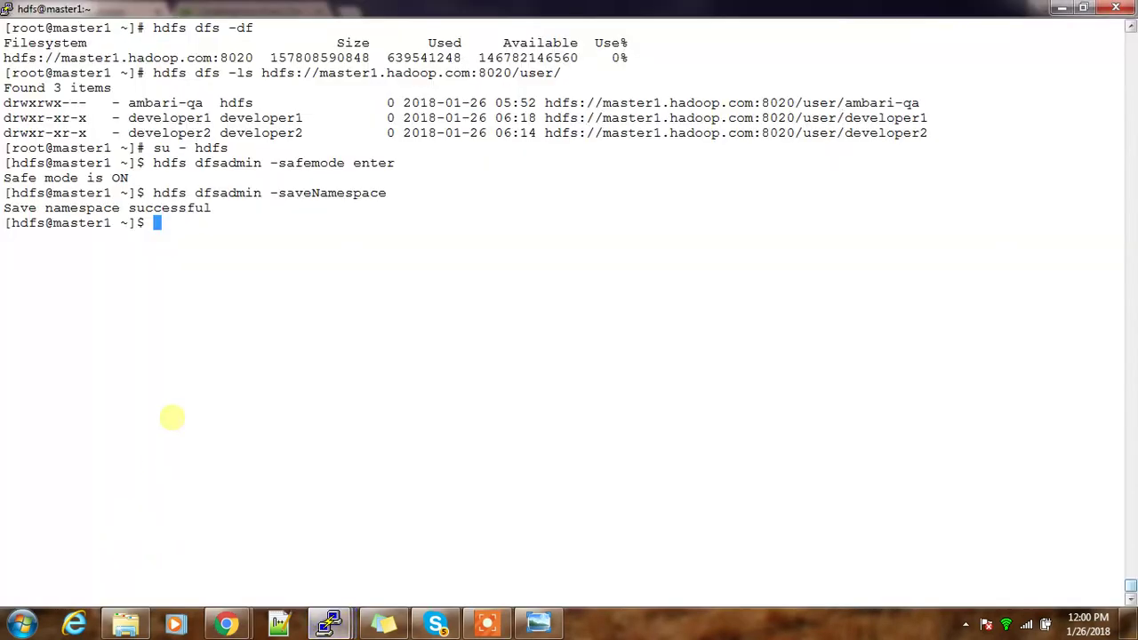
pyautogui.rightClick(216, 322)
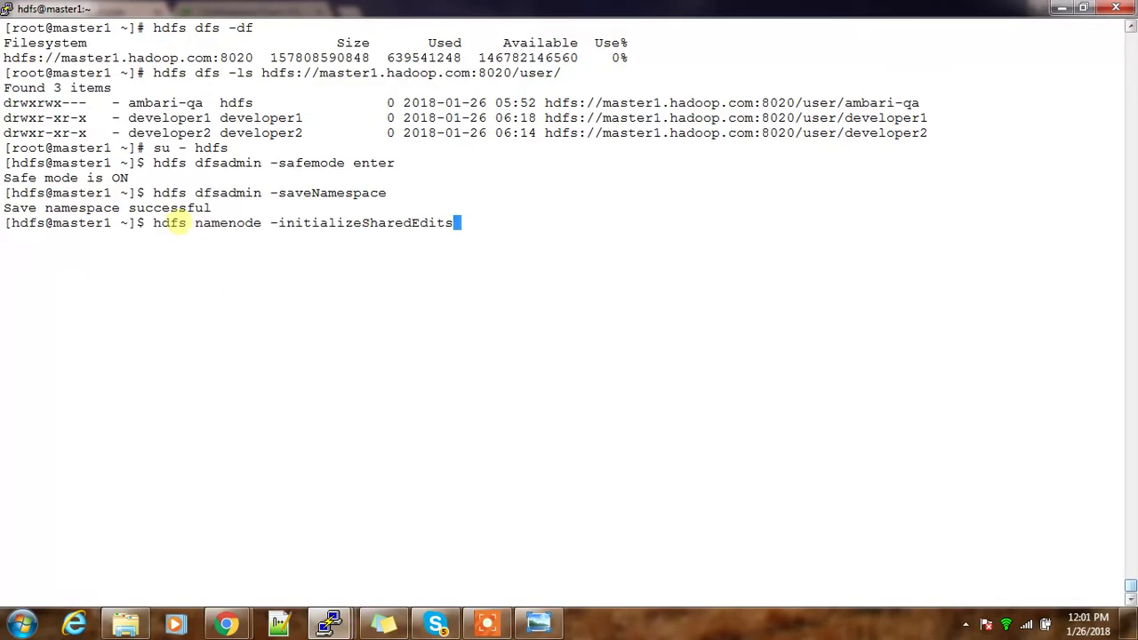
pyautogui.moveTo(13, 223); pyautogui.dragTo(55, 224)
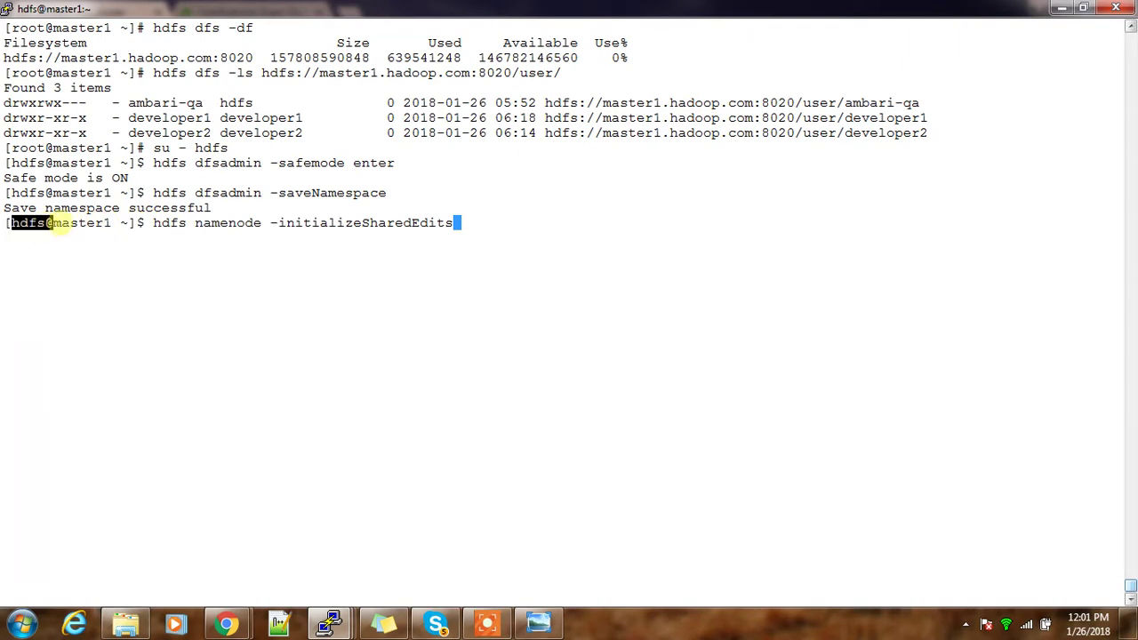
pyautogui.press('Return')
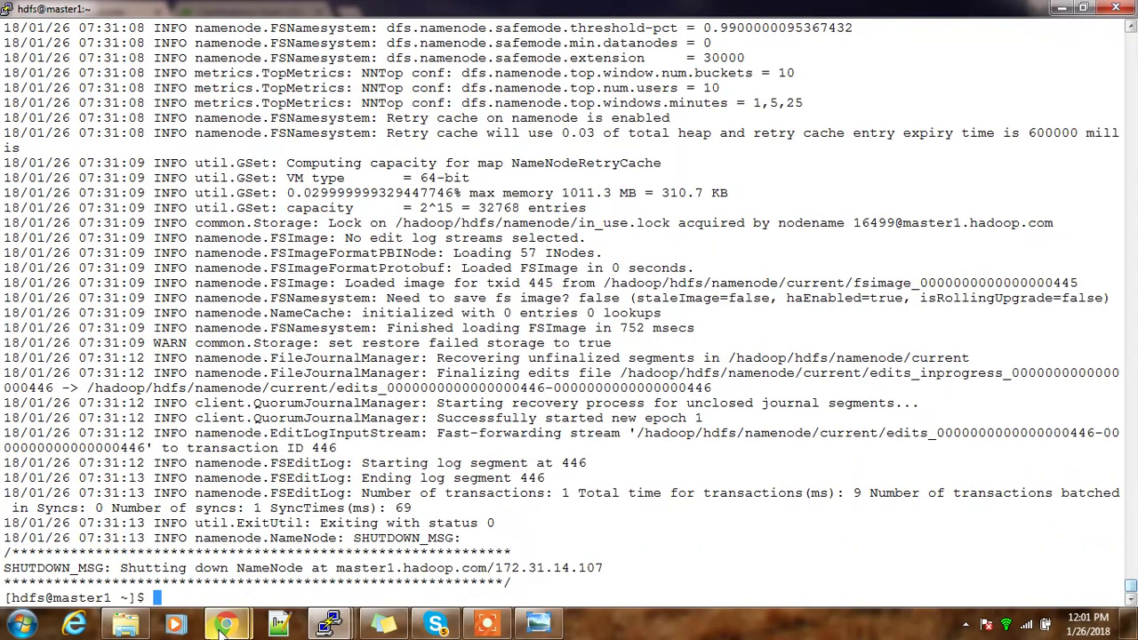
# Step: Return to the Ambari wizard in Chrome and advance through the Start Components stage to Initialize Metadata
pyautogui.moveTo(226, 625)
pyautogui.click(193, 534)
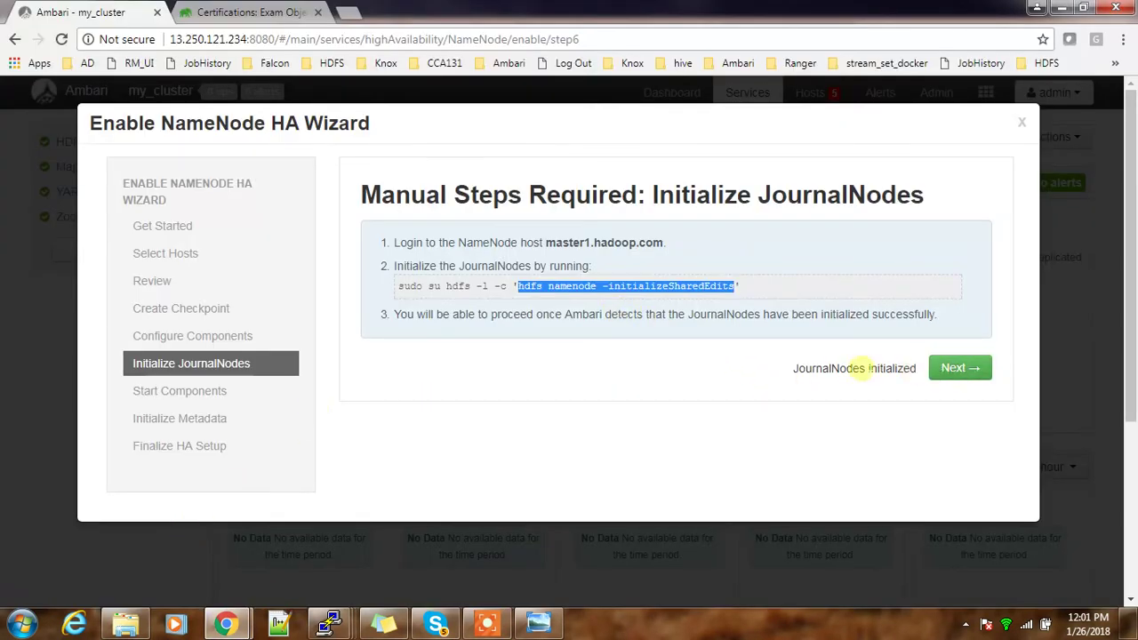
pyautogui.click(965, 372)
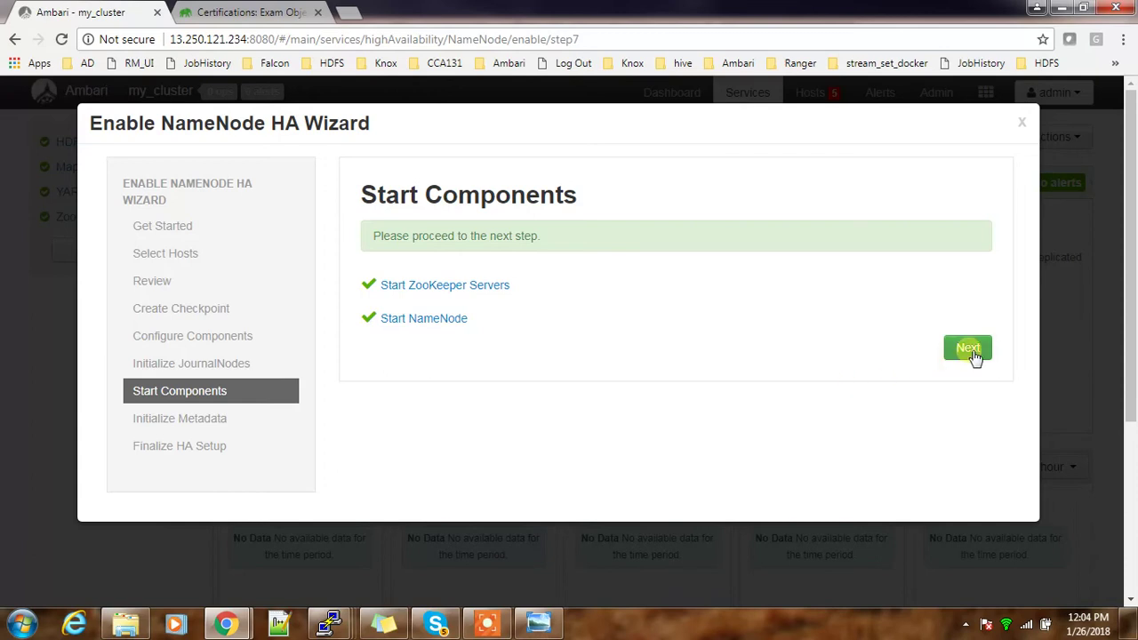
pyautogui.click(970, 349)
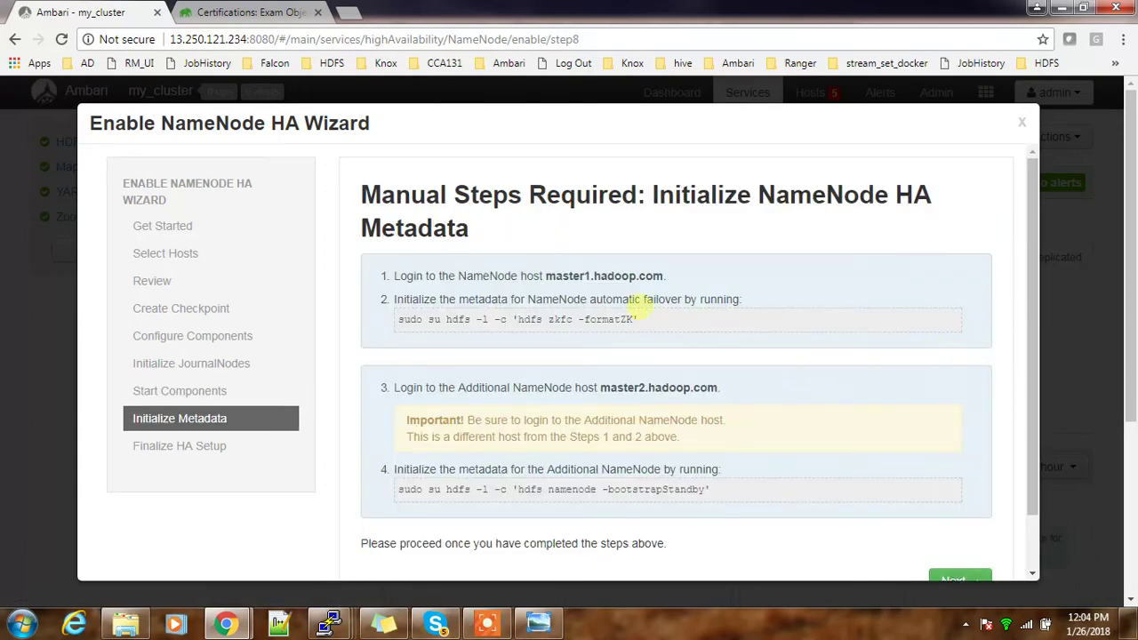
# Step: Copy the command "hdfs zkfc -formatZK" from the automatic failover metadata instructions for master1.hadoop.com
pyautogui.moveTo(1030, 449); pyautogui.dragTo(1032, 478)
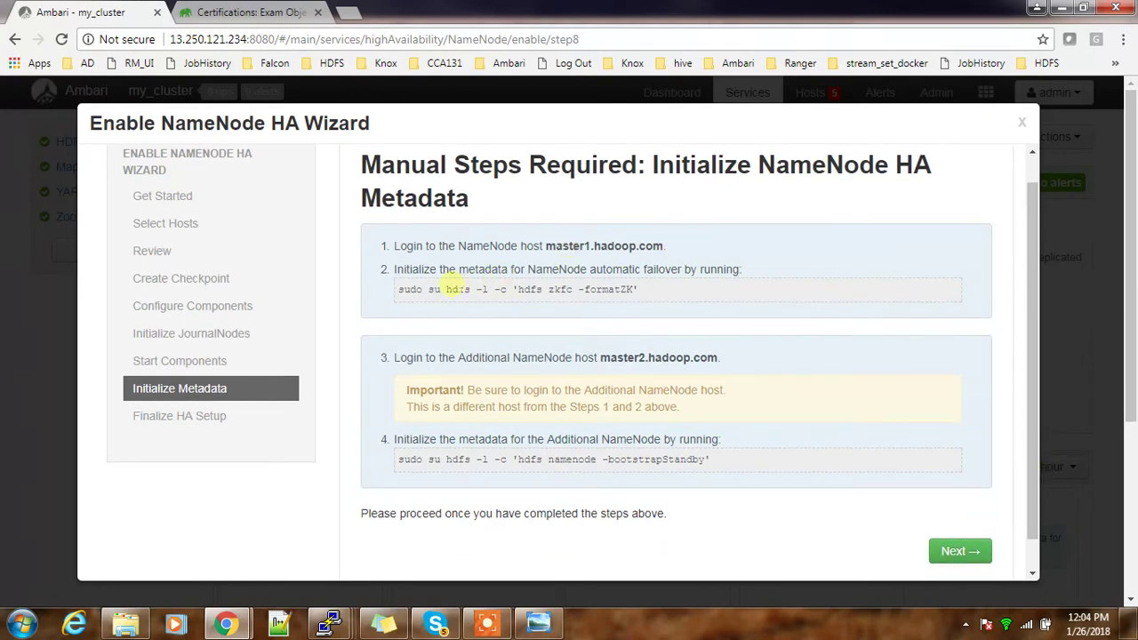
pyautogui.moveTo(522, 289); pyautogui.dragTo(628, 290)
pyautogui.click(523, 292)
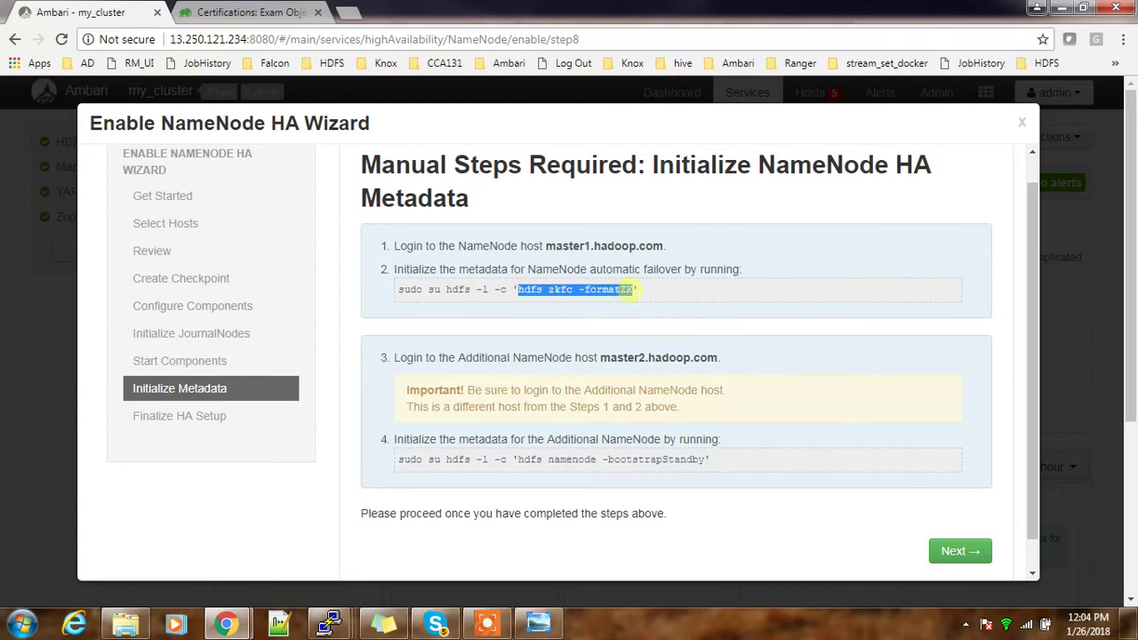
pyautogui.rightClick(626, 292)
pyautogui.click(645, 306)
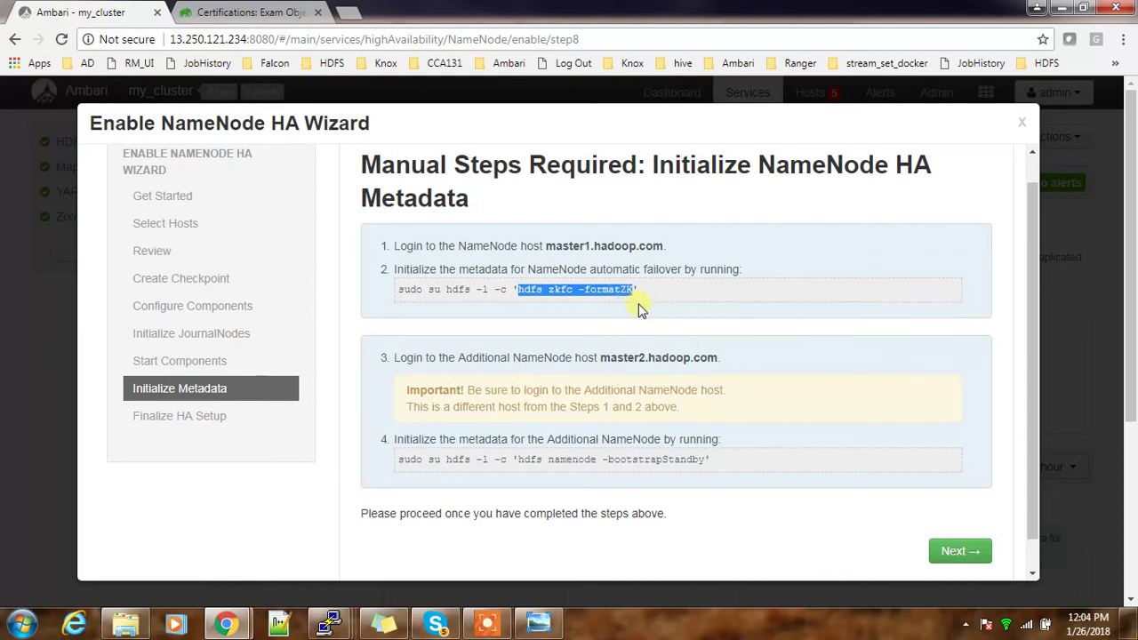
# Step: Switch to the master1 PuTTY terminal and initialize the automatic failover metadata by running "hdfs zkfc -formatZK" as hdfs
pyautogui.moveTo(383, 630)
pyautogui.click(156, 529)
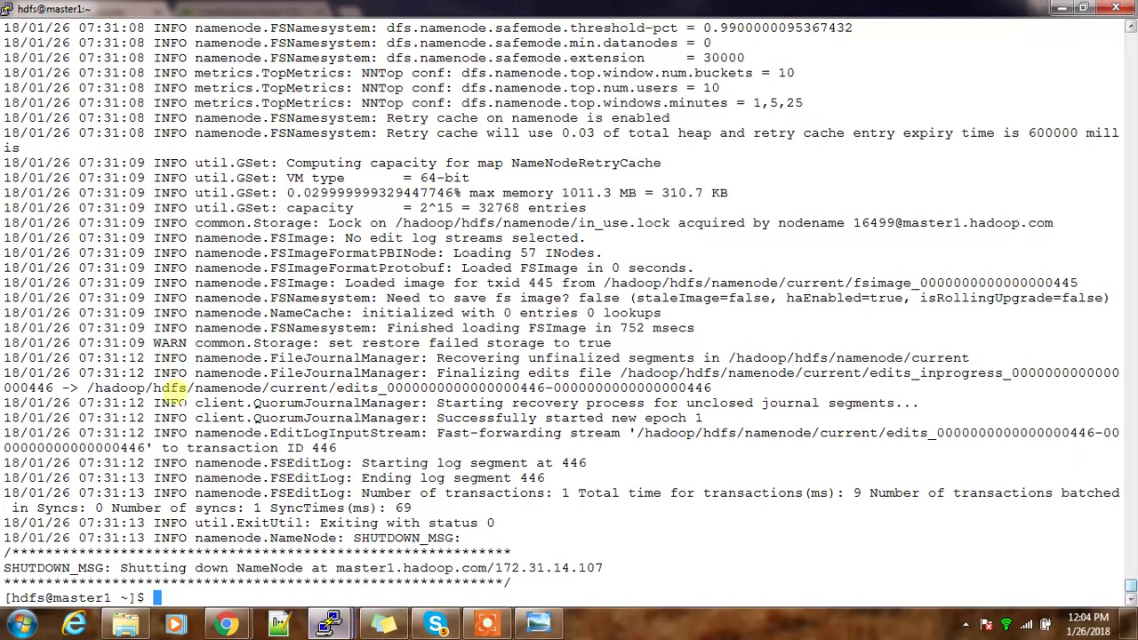
pyautogui.rightClick(218, 373)
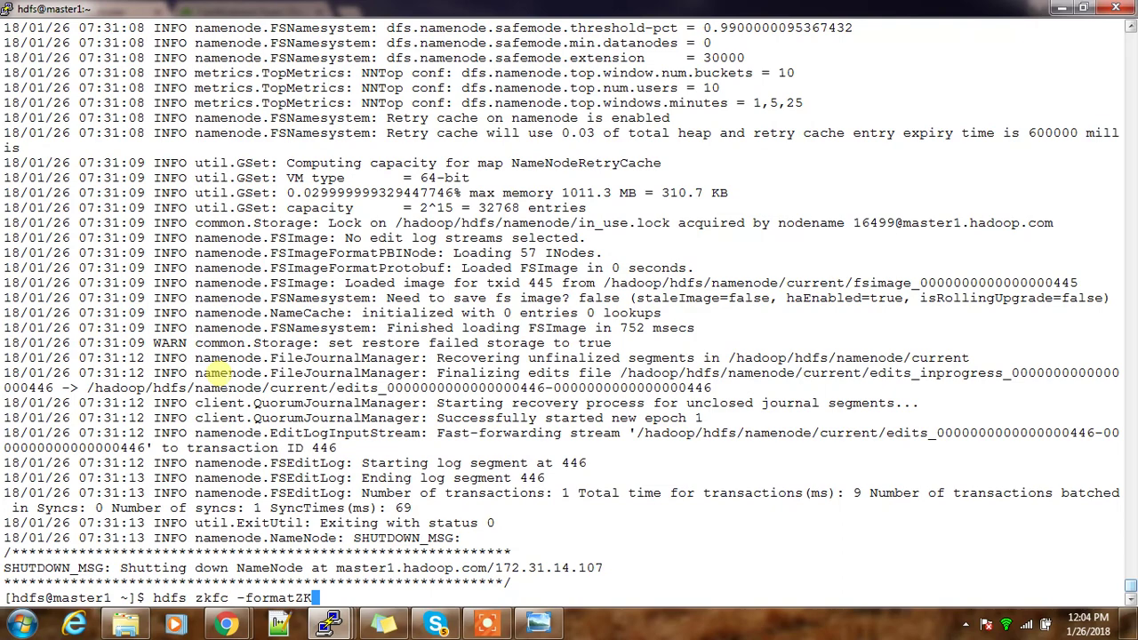
pyautogui.press('Return')
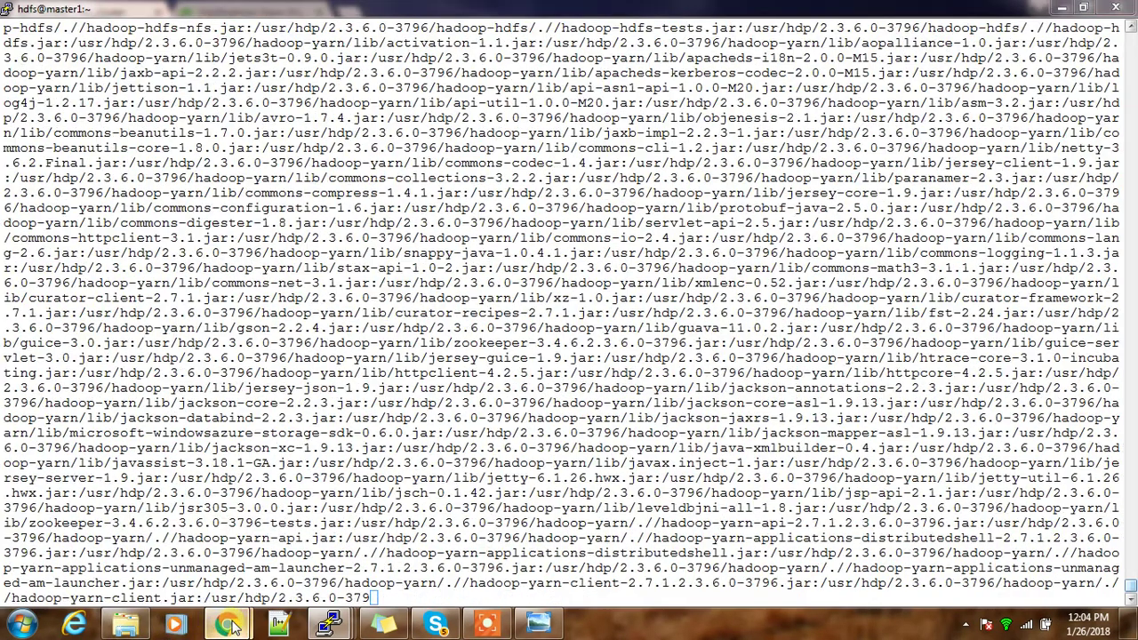
# Step: Copy "hdfs namenode -bootstrapStandby" from the Ambari wizard's Additional NameNode instructions and switch to the root@master2 PuTTY terminal
pyautogui.moveTo(226, 625)
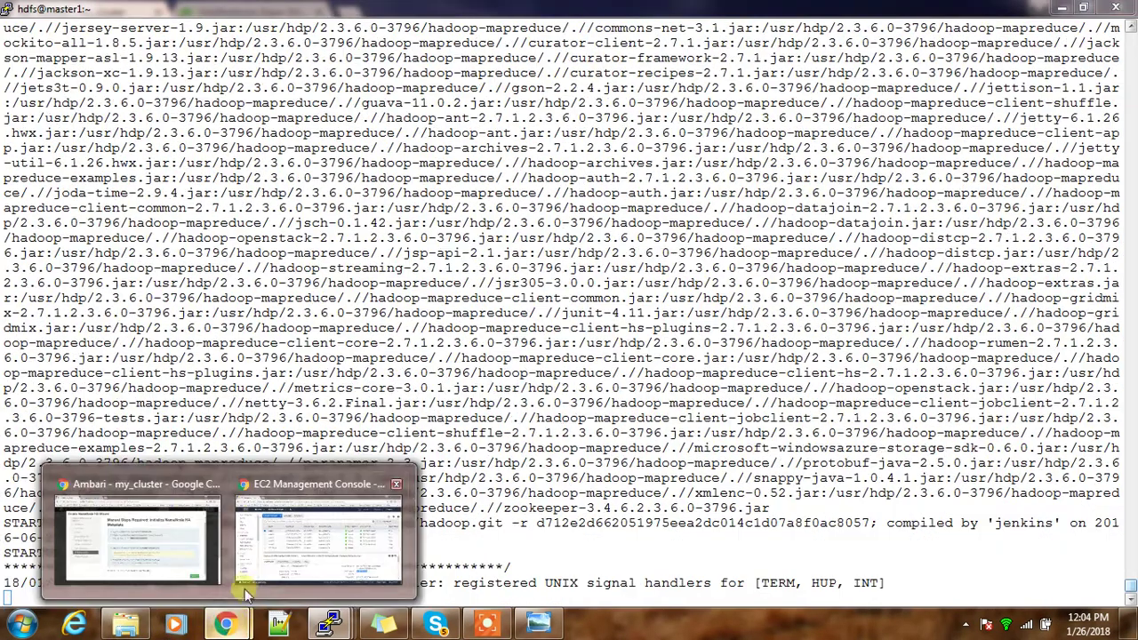
pyautogui.click(151, 516)
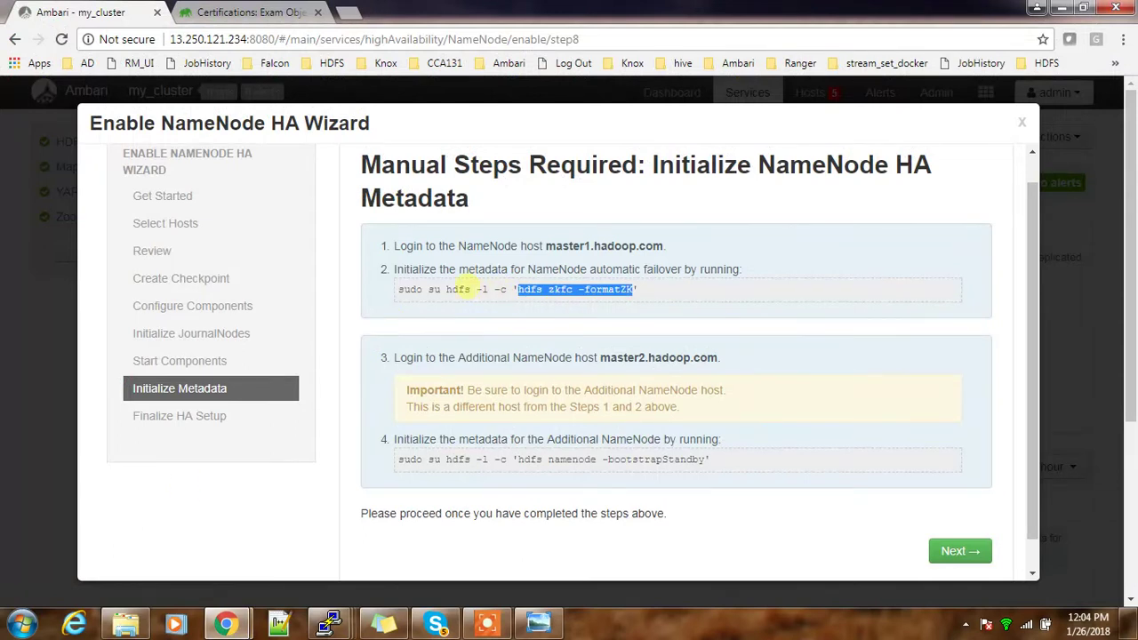
pyautogui.moveTo(402, 290); pyautogui.dragTo(645, 295)
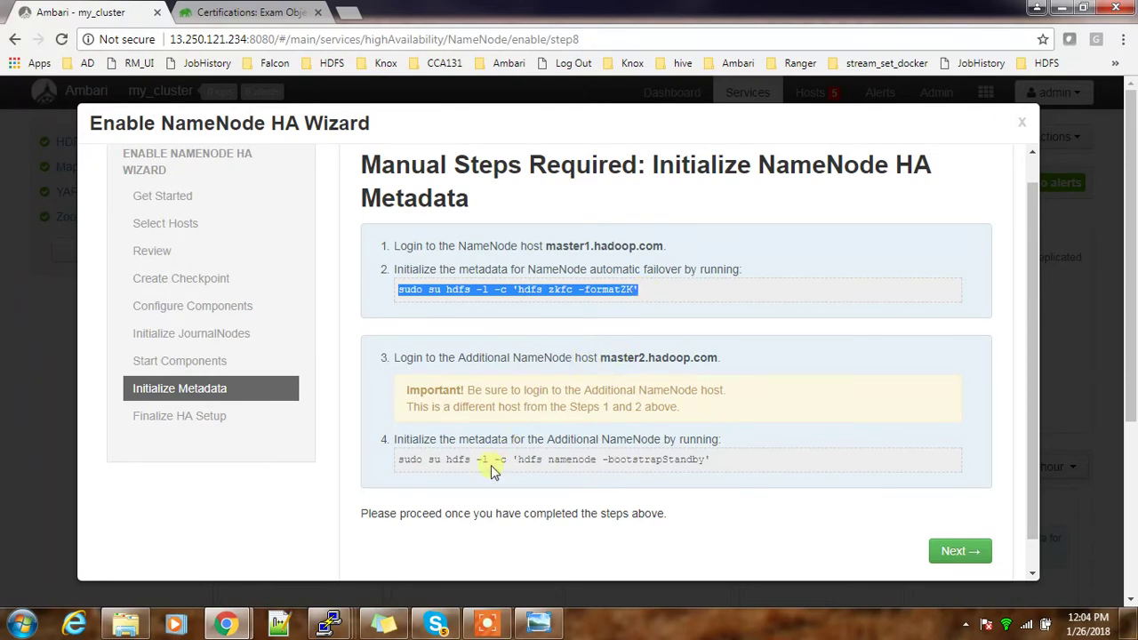
pyautogui.moveTo(520, 459); pyautogui.dragTo(700, 478)
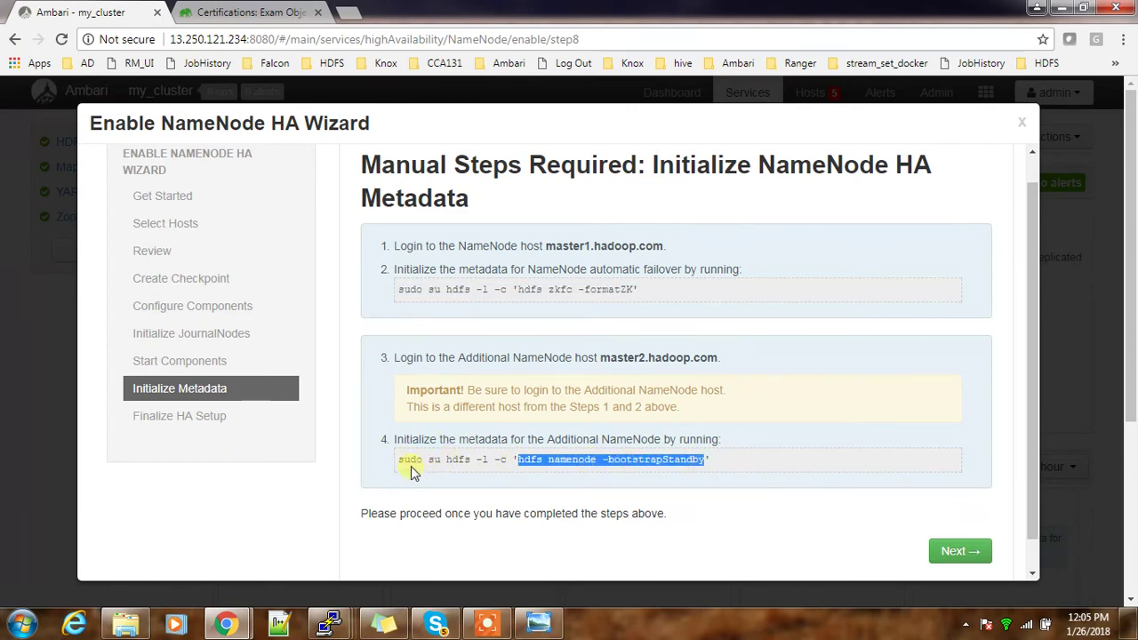
pyautogui.rightClick(550, 462)
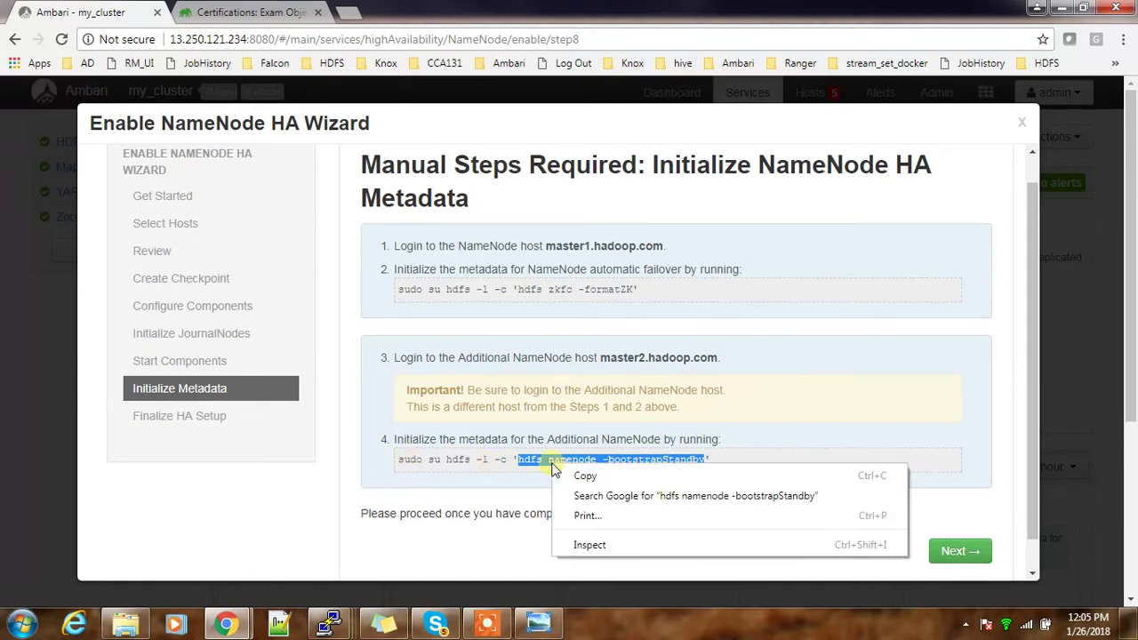
pyautogui.click(573, 473)
pyautogui.moveTo(329, 622)
pyautogui.click(296, 462)
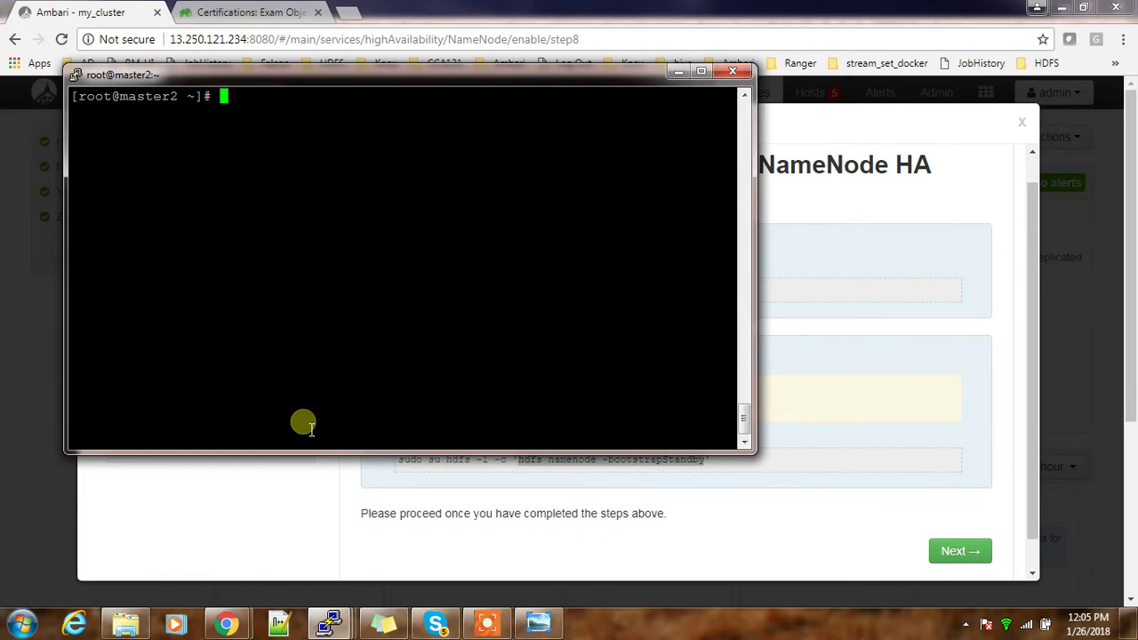
# Step: Become the hdfs user on master2 and initialize the Additional NameNode metadata by running "hdfs namenode -bootstrapStandby"
pyautogui.press('Return')
pyautogui.press('Return')
pyautogui.write('su - hdfs')
pyautogui.press('Return')
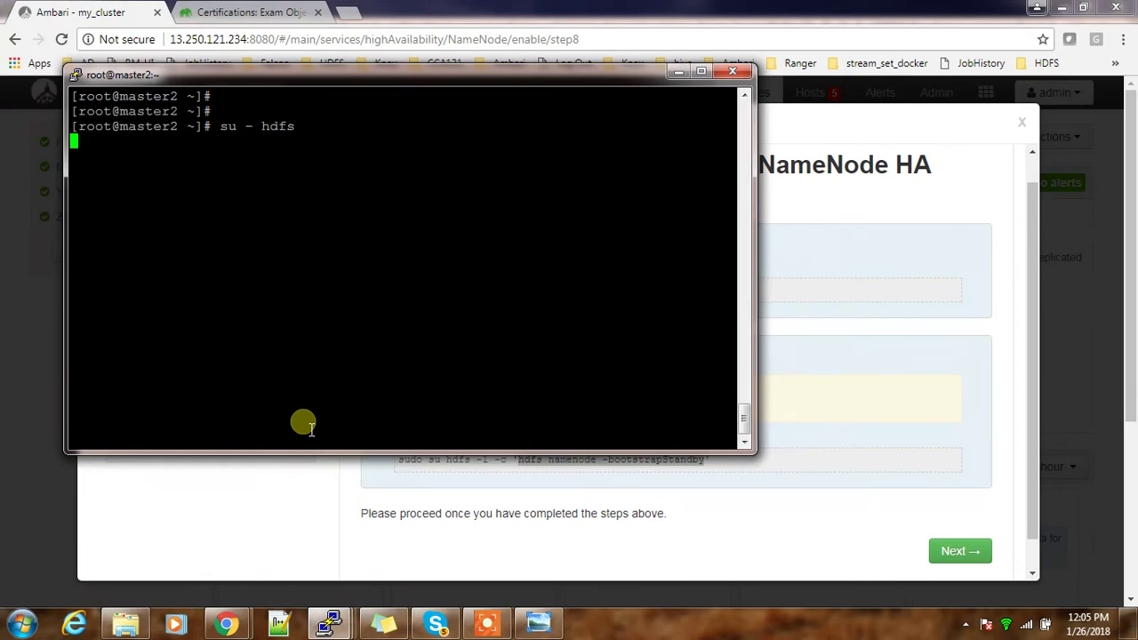
pyautogui.rightClick(291, 354)
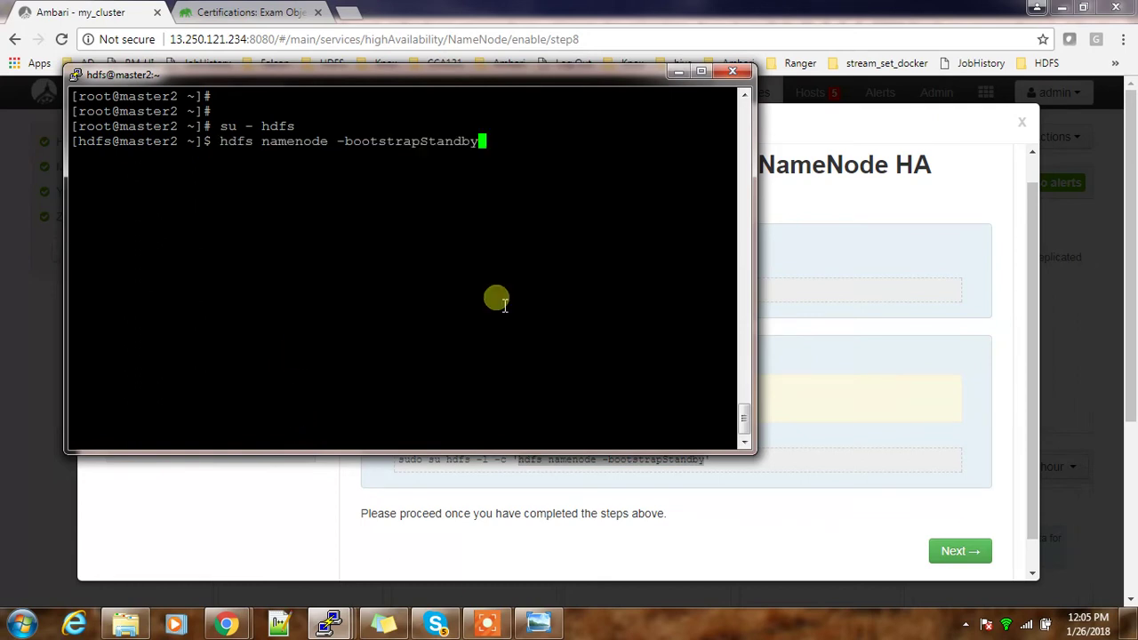
pyautogui.press('Return')
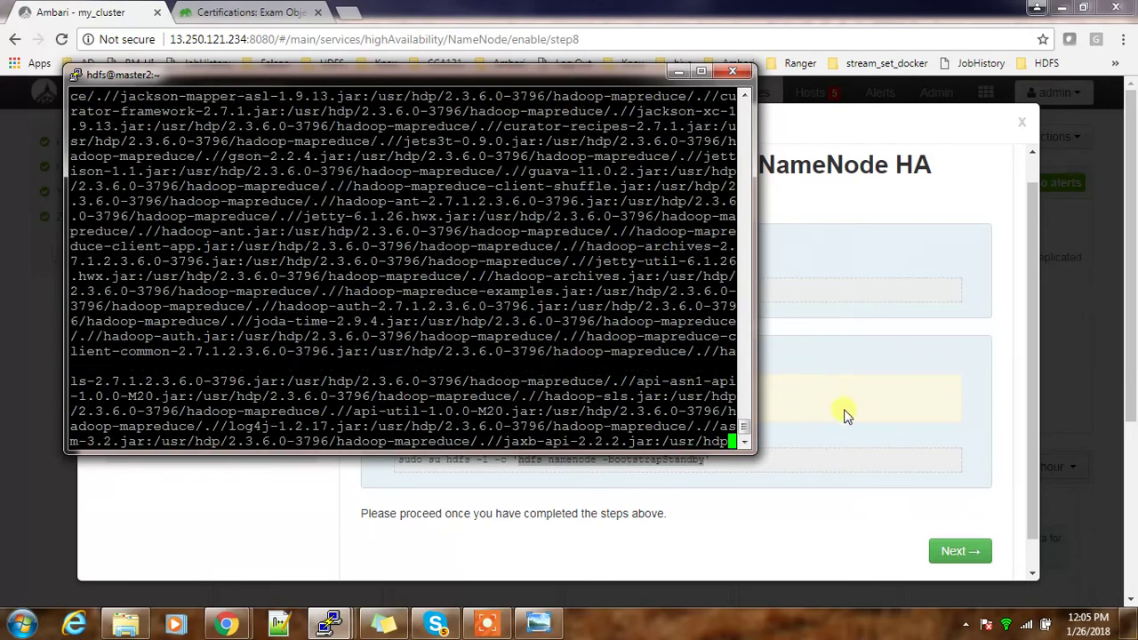
# Step: Switch back to the Ambari wizard and review the hosts and commands of the manual metadata steps for master1.hadoop.com and master2.hadoop.com
pyautogui.click(792, 411)
pyautogui.moveTo(602, 355); pyautogui.dragTo(712, 355)
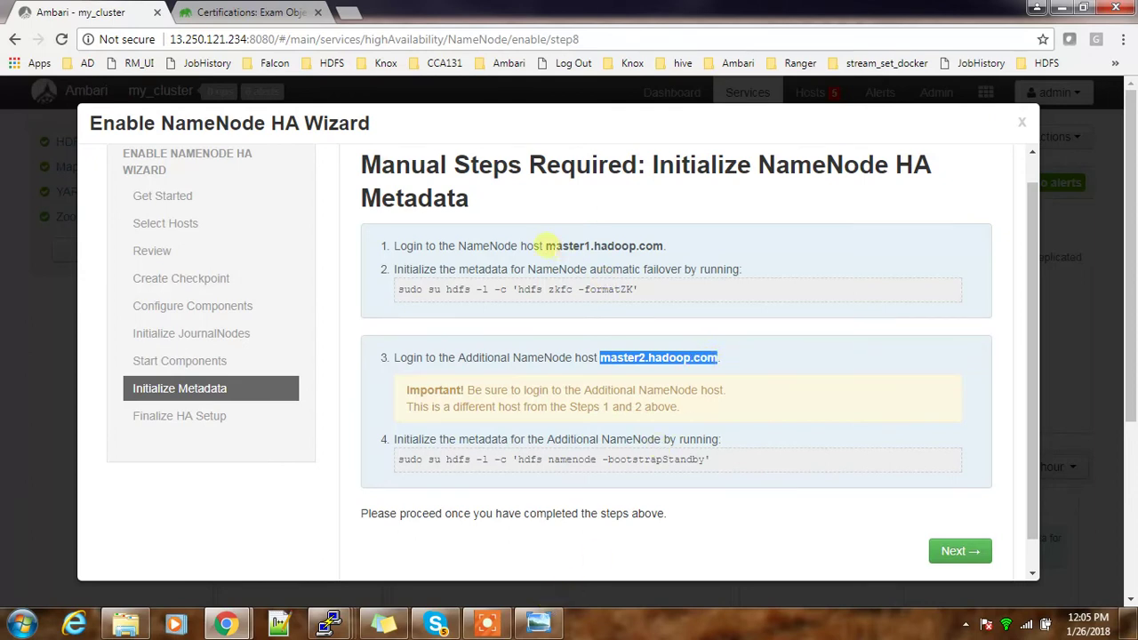
pyautogui.moveTo(546, 246); pyautogui.dragTo(663, 241)
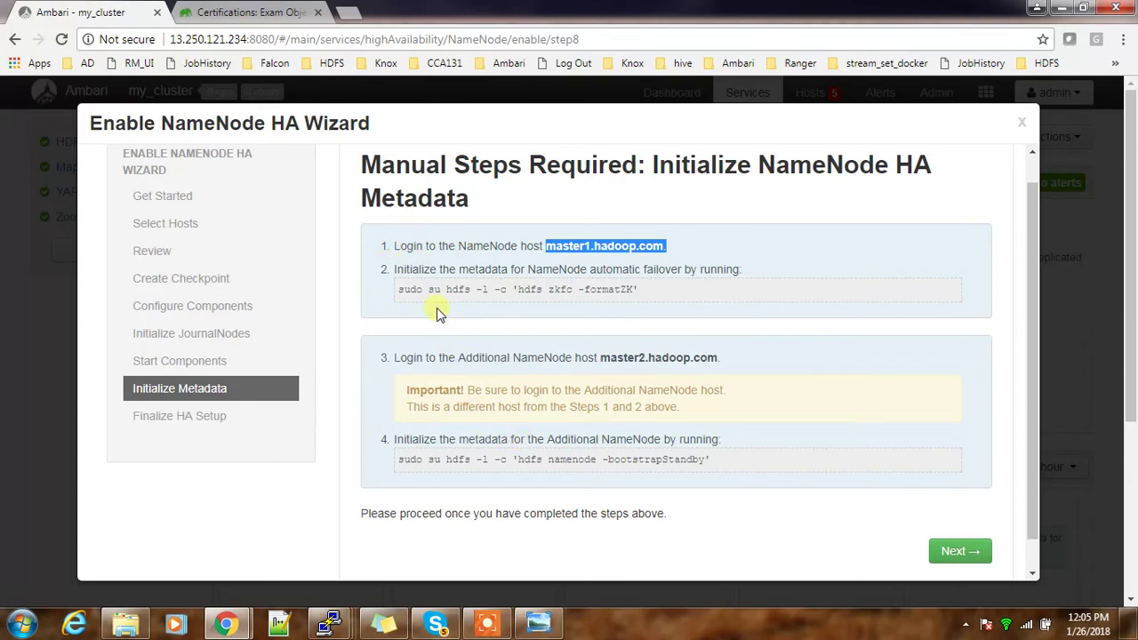
pyautogui.moveTo(398, 286); pyautogui.dragTo(633, 307)
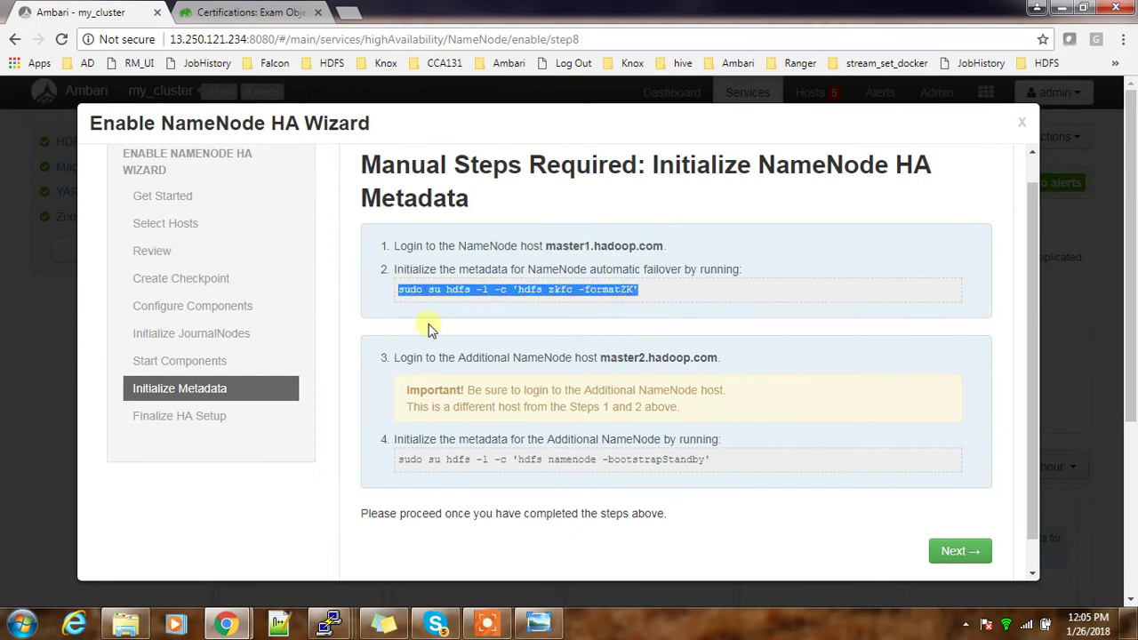
pyautogui.click(402, 291)
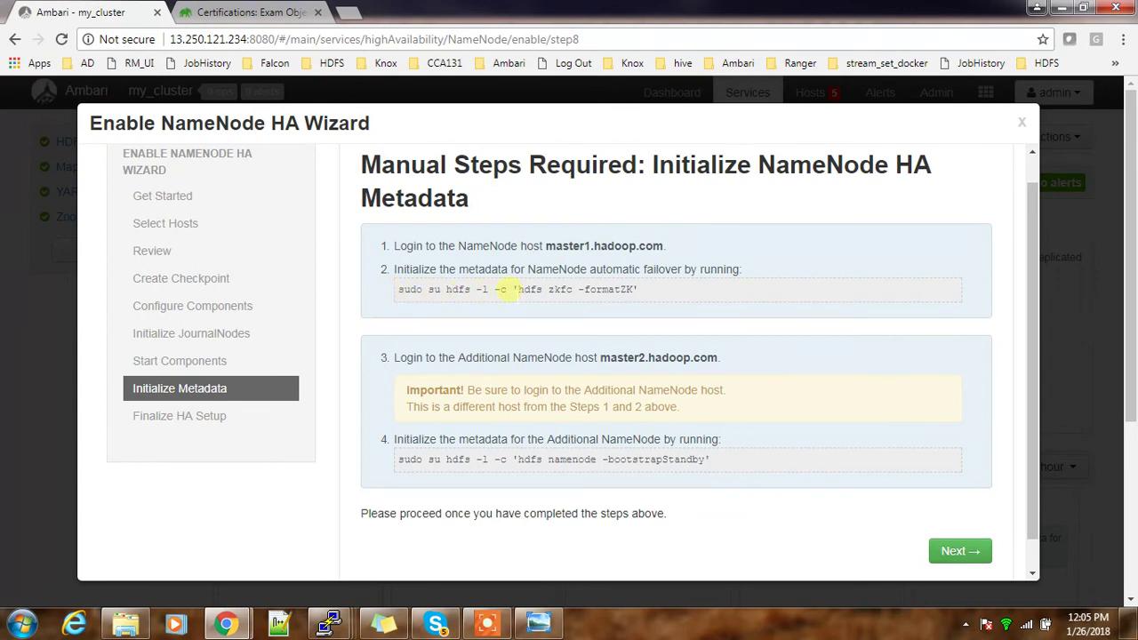
pyautogui.moveTo(520, 289); pyautogui.dragTo(627, 290)
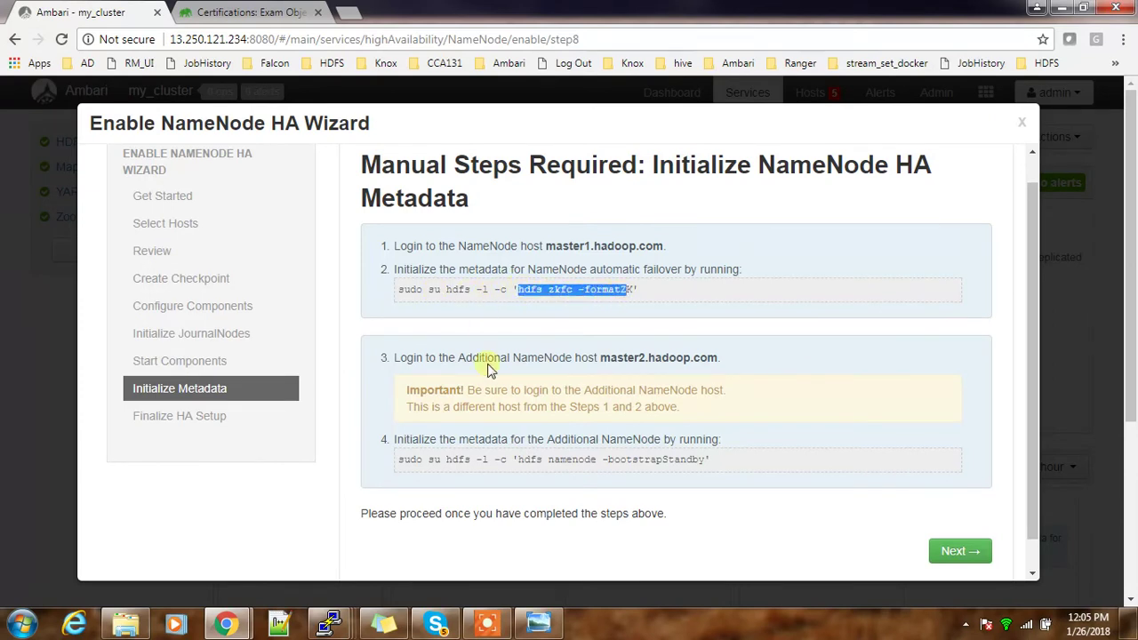
pyautogui.moveTo(446, 459); pyautogui.dragTo(482, 458)
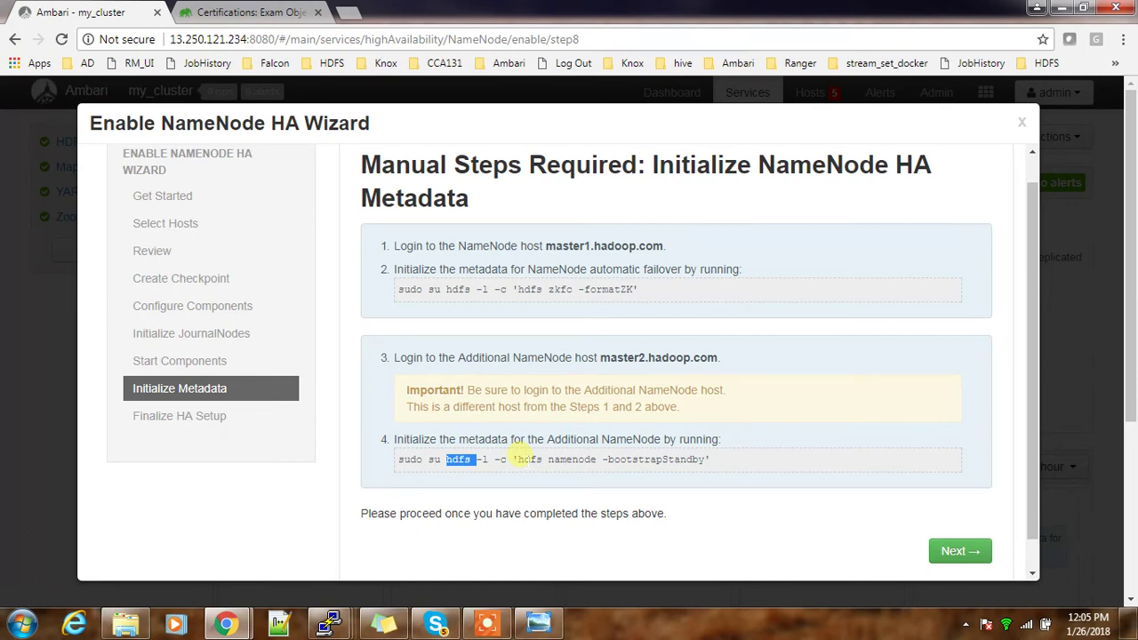
pyautogui.moveTo(513, 459); pyautogui.dragTo(702, 473)
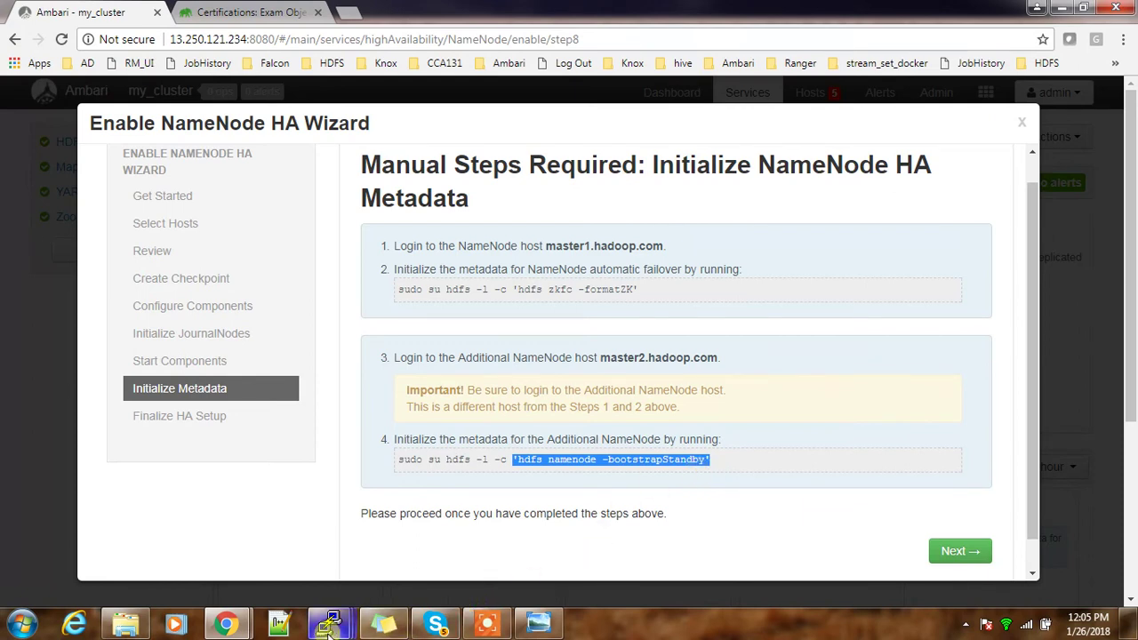
# Step: Switch to the PuTTY terminals and check the output of the metadata commands on master2 and master1
pyautogui.moveTo(329, 625)
pyautogui.click(311, 556)
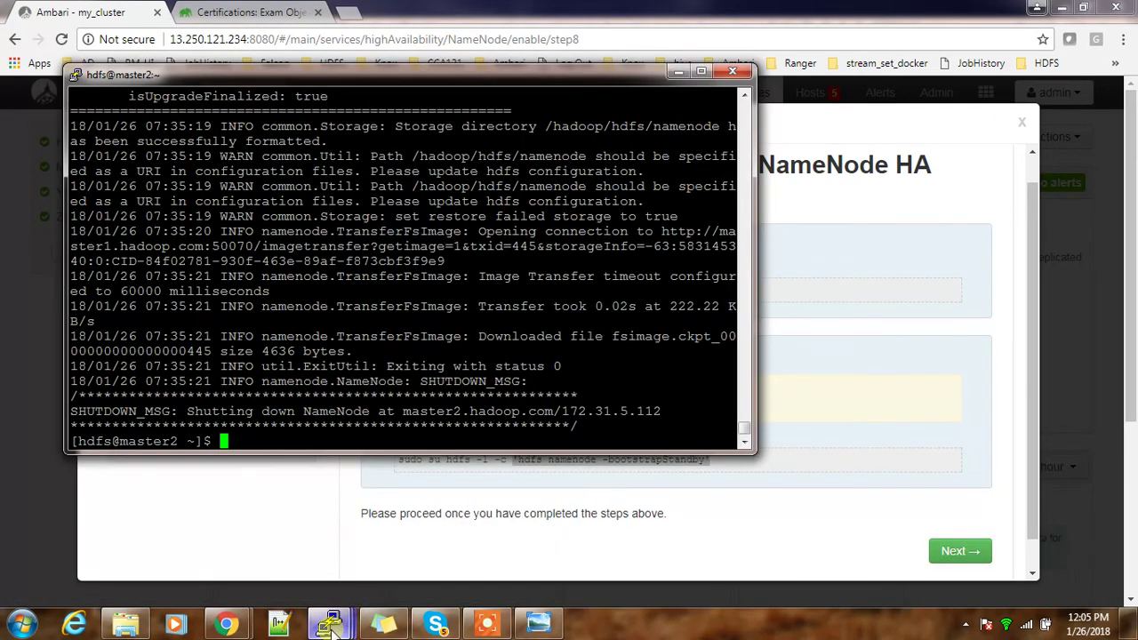
pyautogui.click(228, 534)
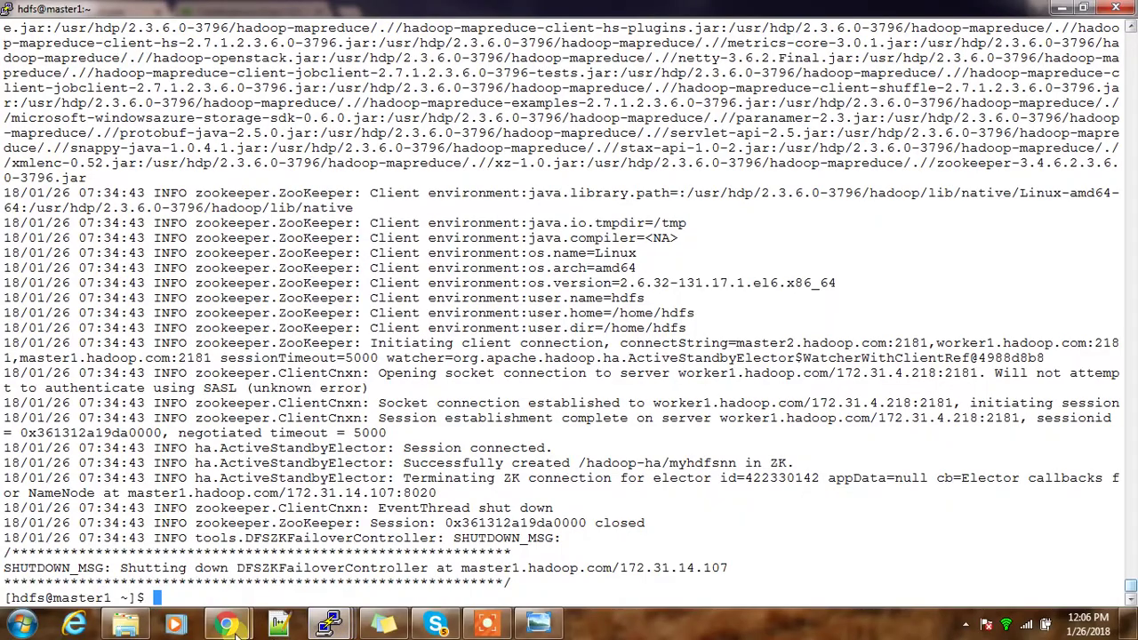
# Step: Return to the Ambari wizard, confirm that the manual metadata steps were run, and complete the Finalize HA Setup stage
pyautogui.moveTo(228, 625)
pyautogui.click(134, 534)
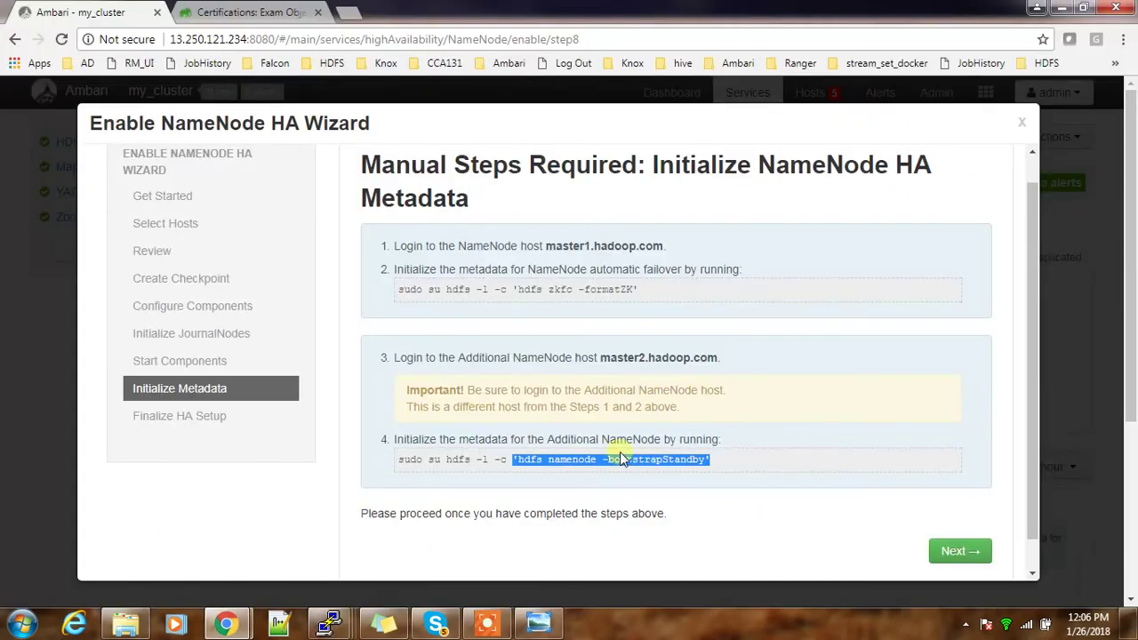
pyautogui.click(955, 551)
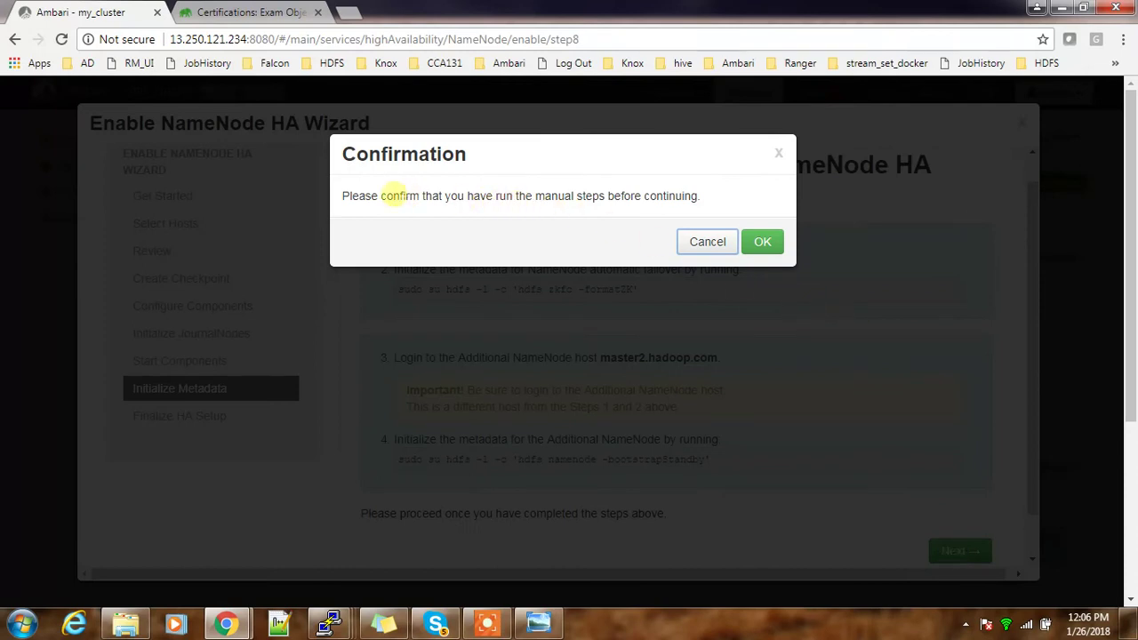
pyautogui.click(761, 245)
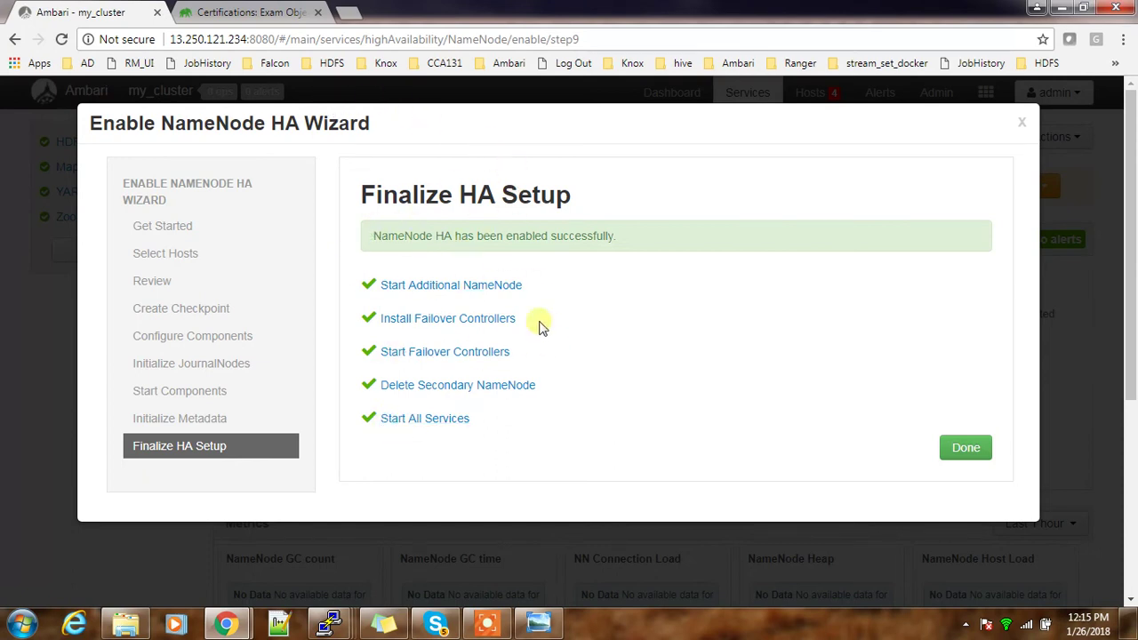
pyautogui.click(966, 448)
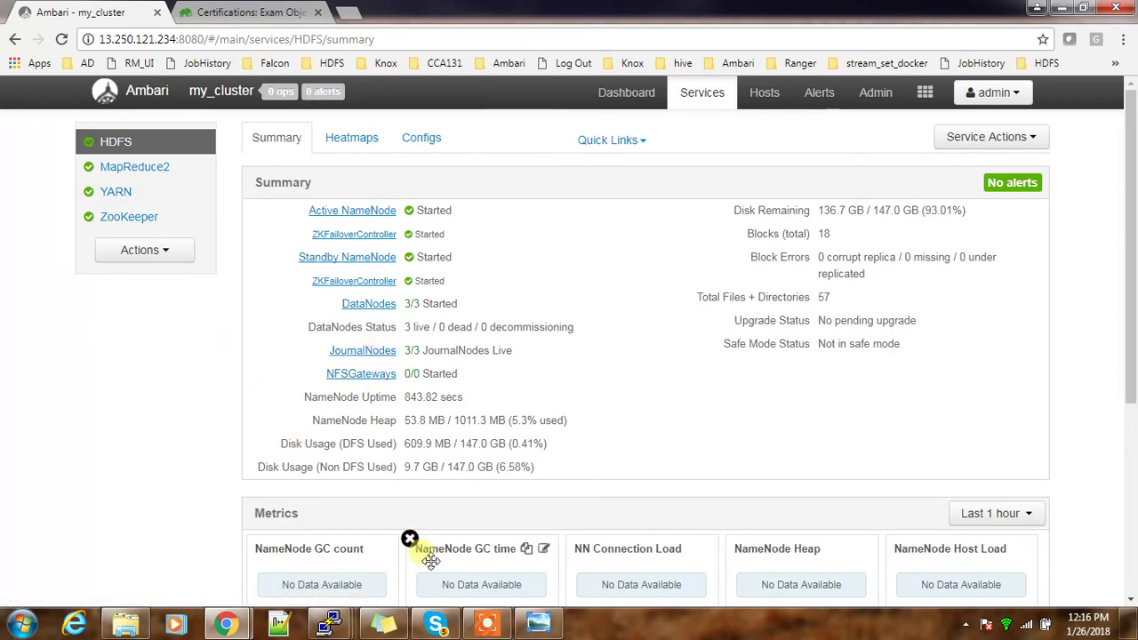
# Step: Switch to the master1 PuTTY terminal, leave the hdfs user session, and run "hdfs dfs -ls hdfs://master1.hadoop.com:8020/user/"
pyautogui.click(329, 625)
pyautogui.click(172, 528)
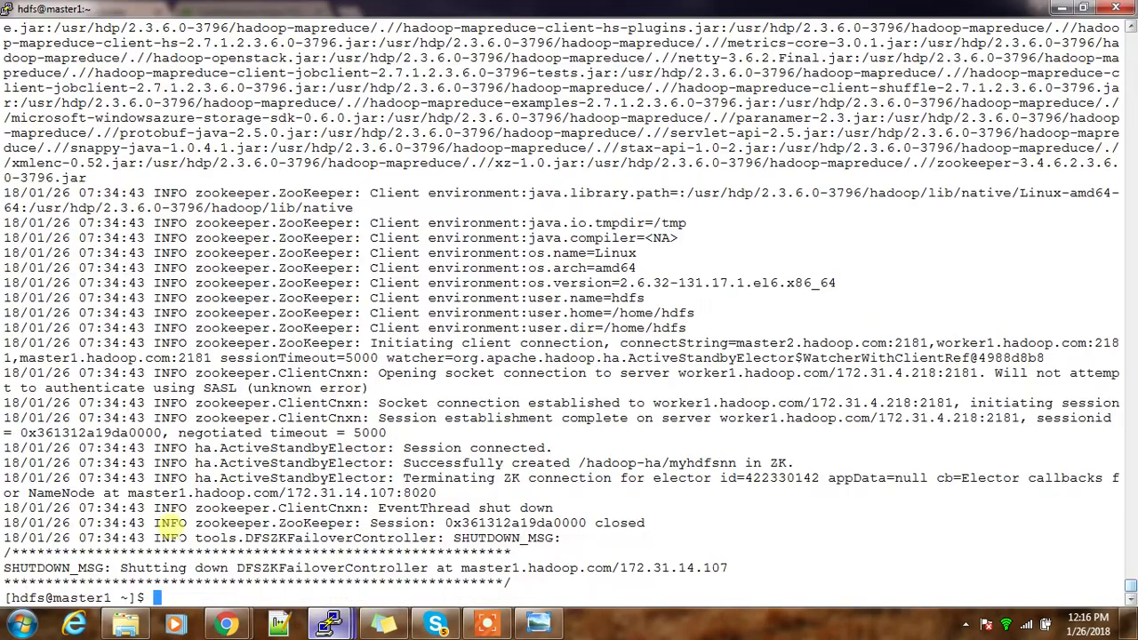
pyautogui.write('exit')
pyautogui.press('Return')
pyautogui.press('Up')
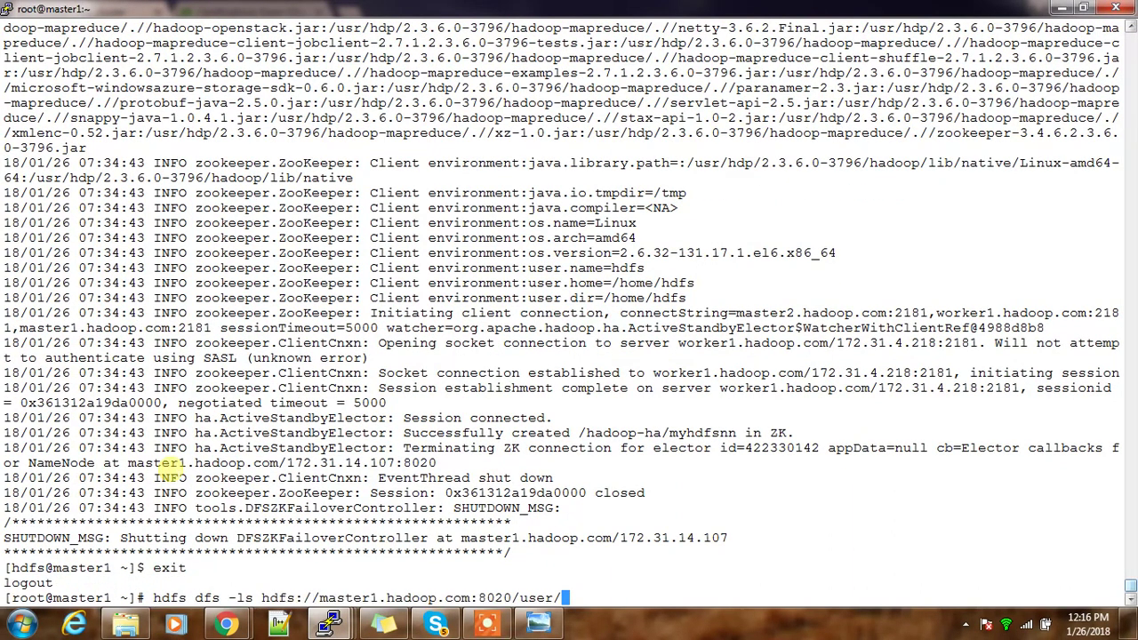
pyautogui.press('Return')
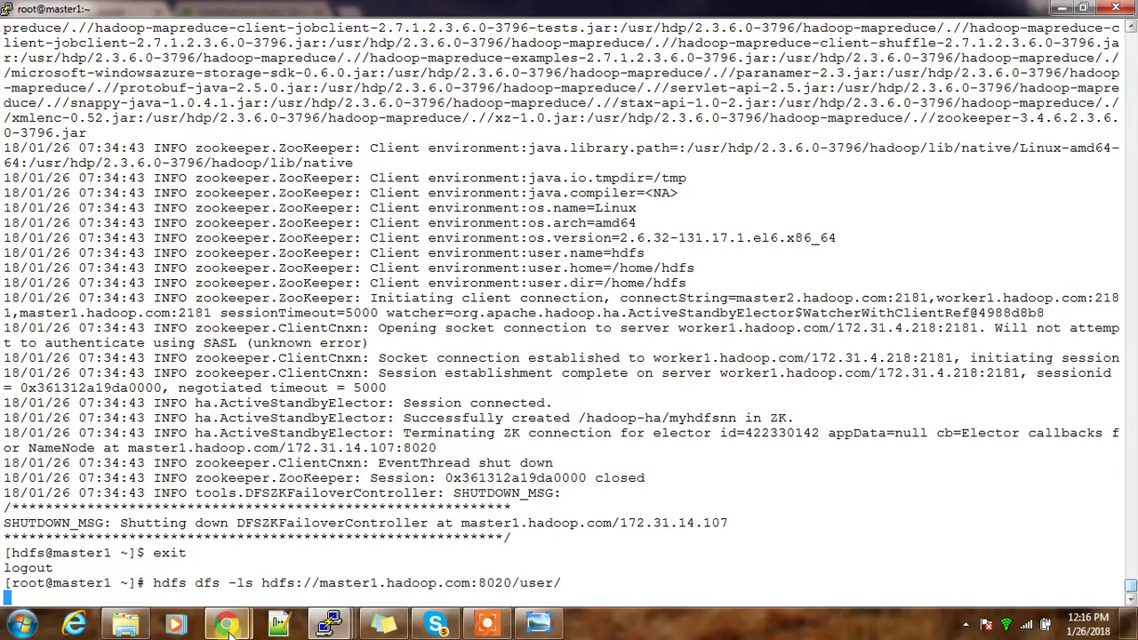
pyautogui.moveTo(229, 627)
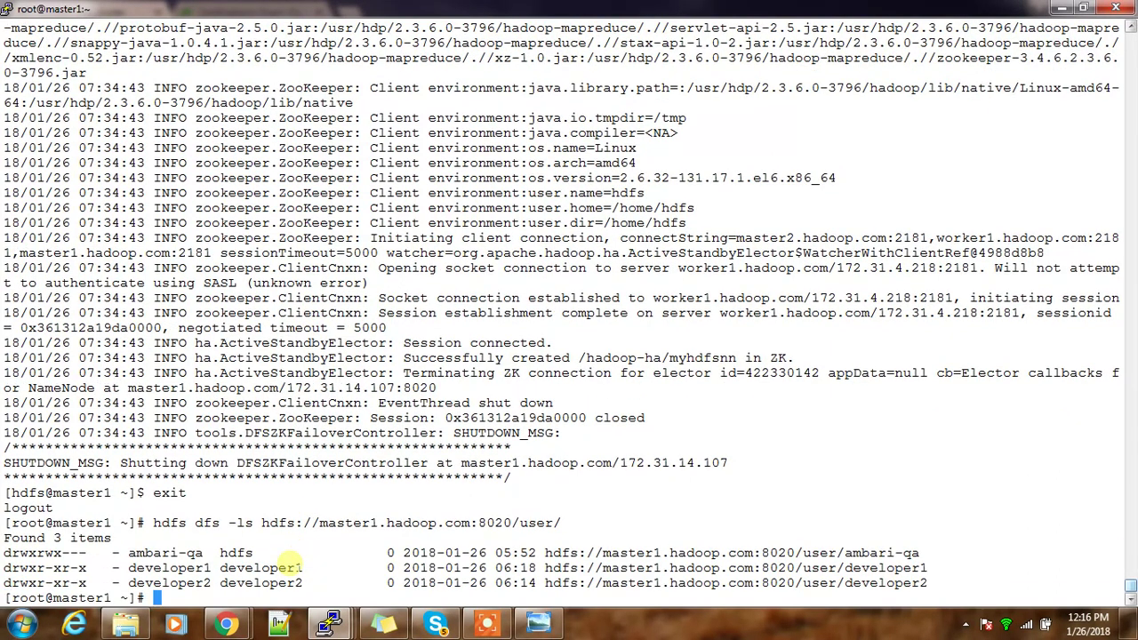
# Step: Check the HDFS filesystem name and disk usage by running "hdfs dfs -df"
pyautogui.press('Up')
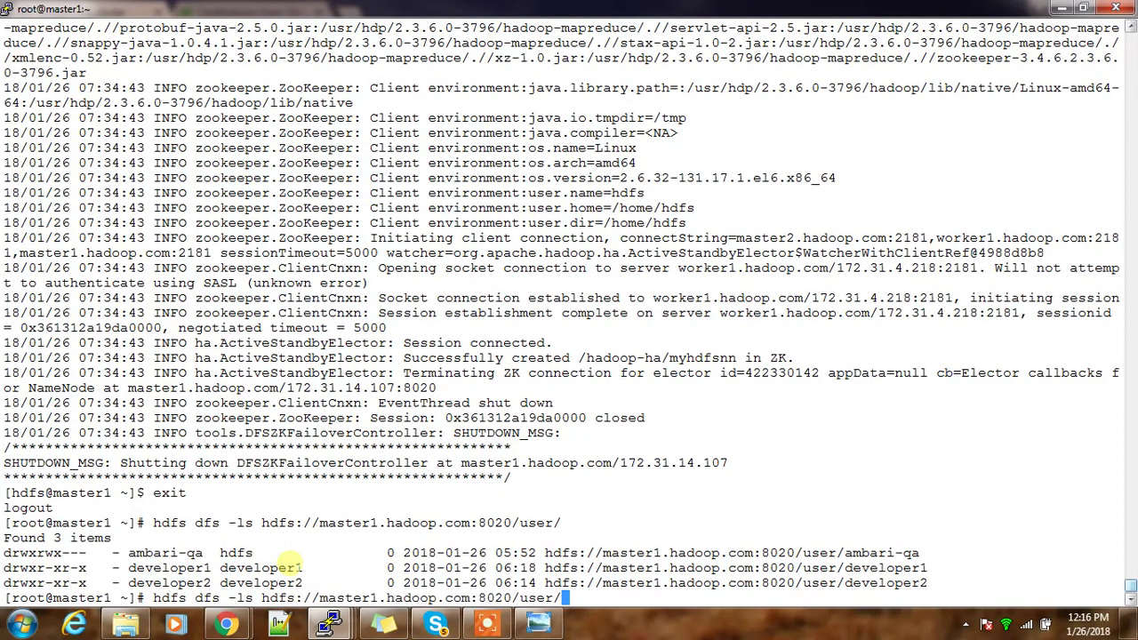
pyautogui.hotkey('ctrl', 'w')
pyautogui.hotkey('ctrl', 'w')
pyautogui.write('-df')
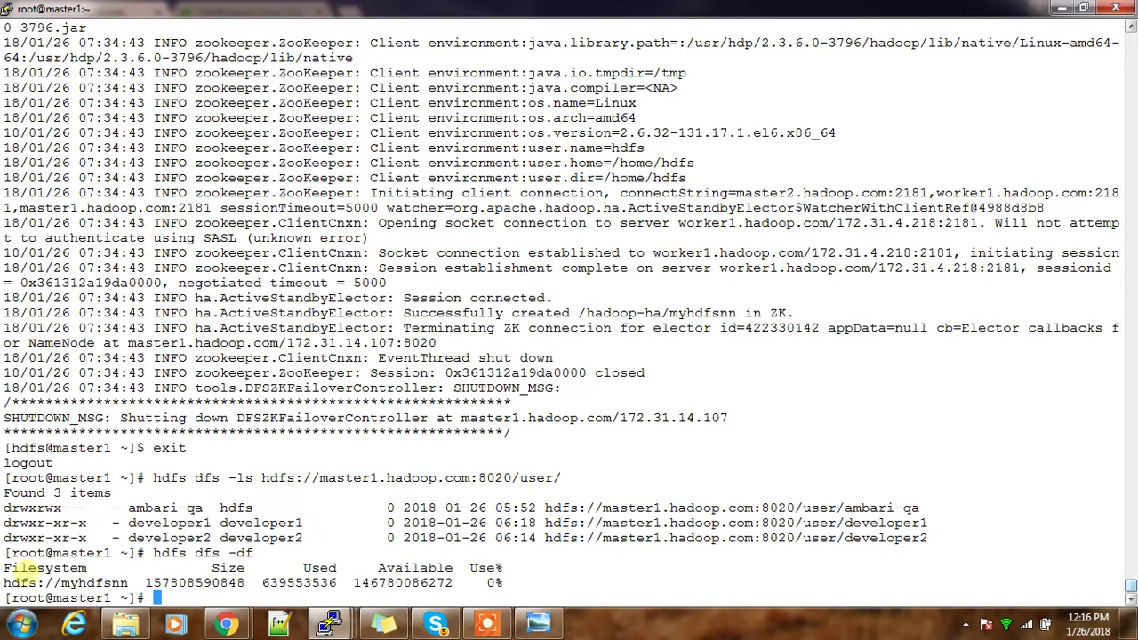
# Step: List the user directory through the nameservice by running "hdfs dfs -ls hdfs://myhdfsnn/user"
pyautogui.moveTo(3, 582); pyautogui.dragTo(132, 582)
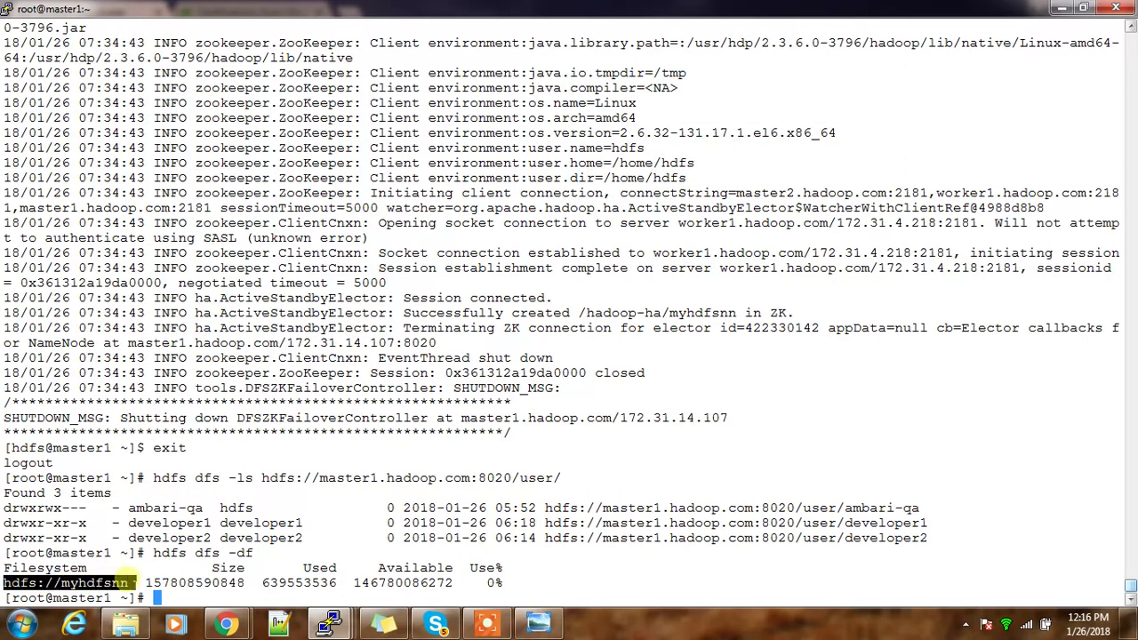
pyautogui.write('hdfs dfs ')
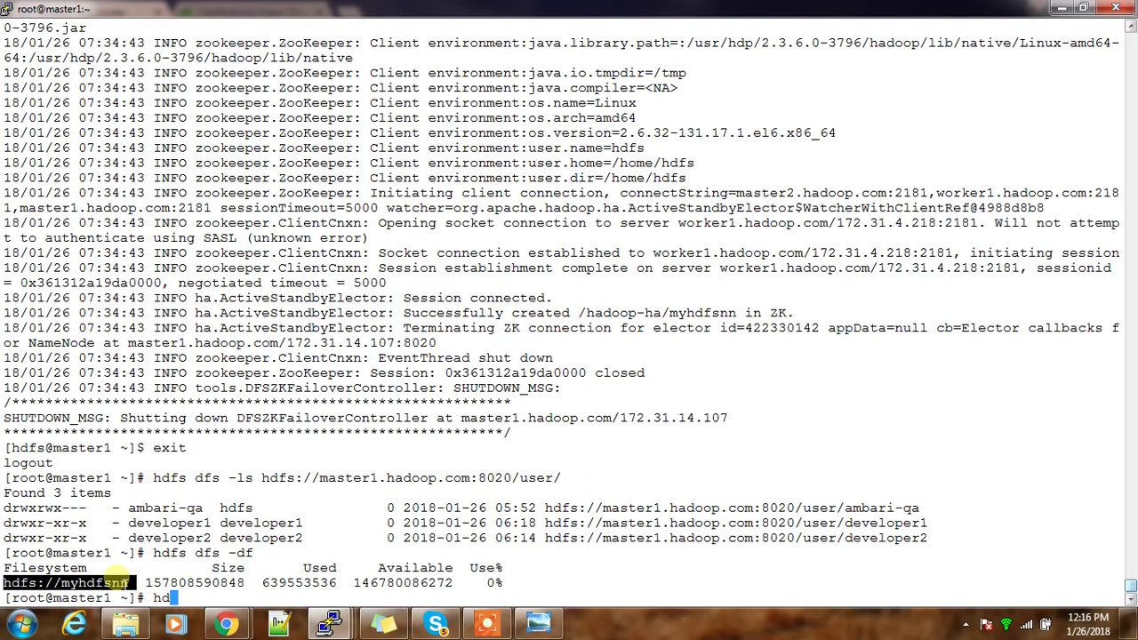
pyautogui.write('-ls')
pyautogui.rightClick(320, 568)
pyautogui.press('BackSpace')
pyautogui.write('/user')
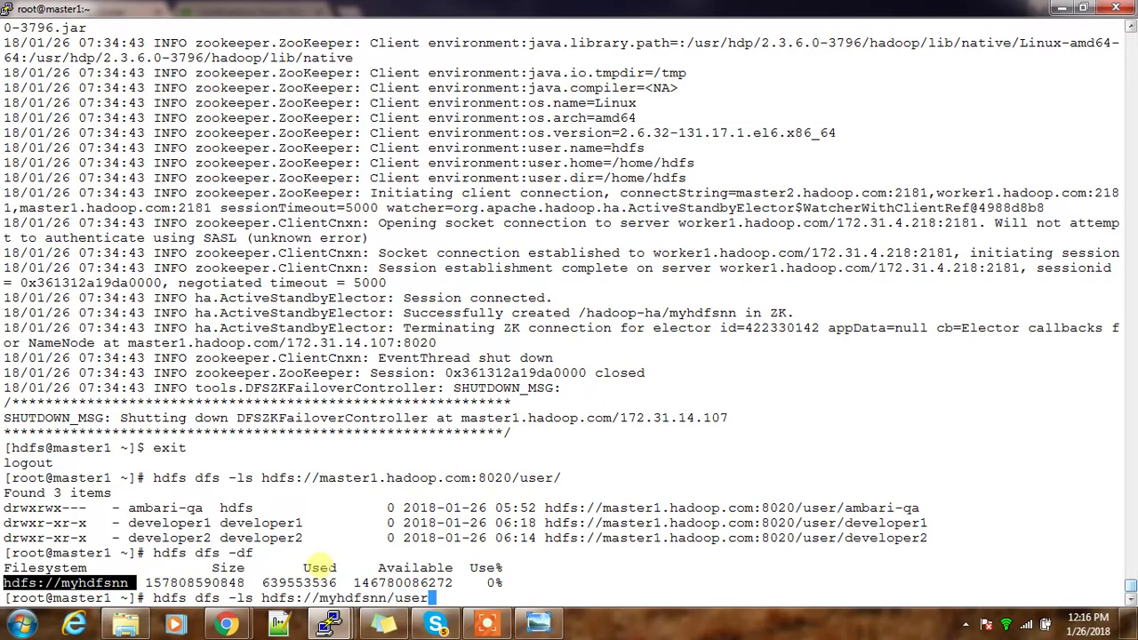
pyautogui.press('Return')
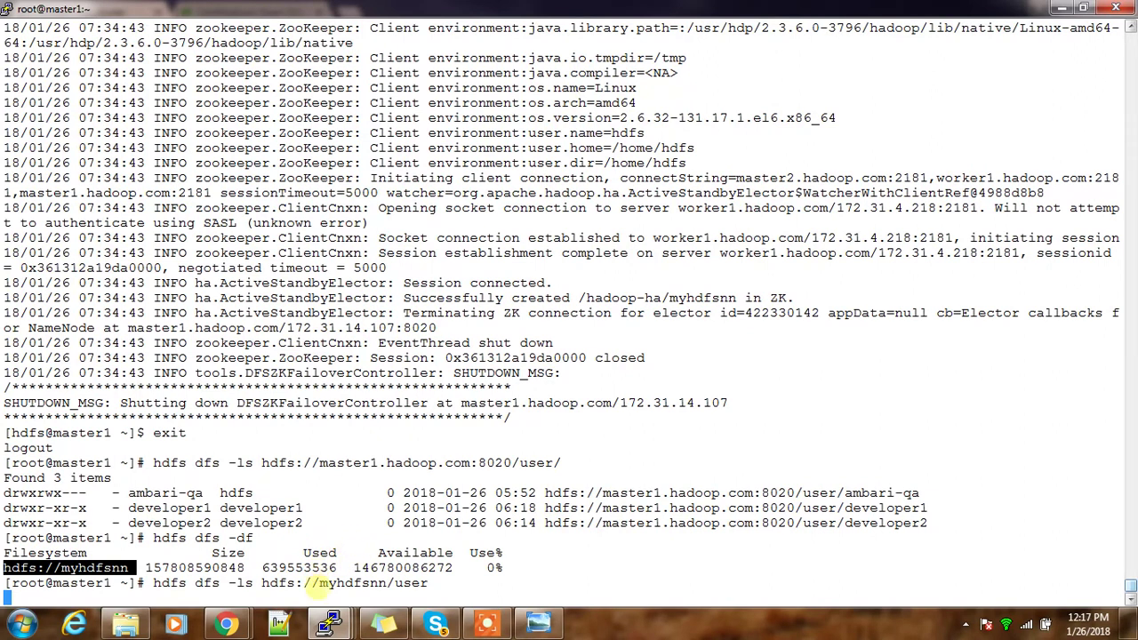
pyautogui.moveTo(256, 582); pyautogui.dragTo(381, 582)
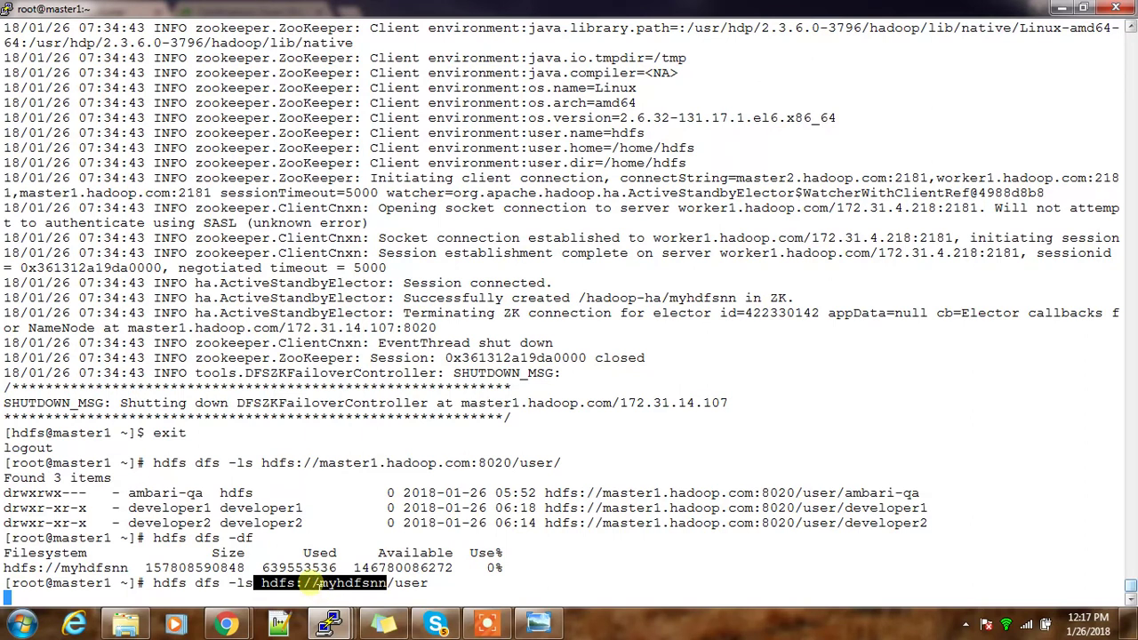
pyautogui.press('Return')
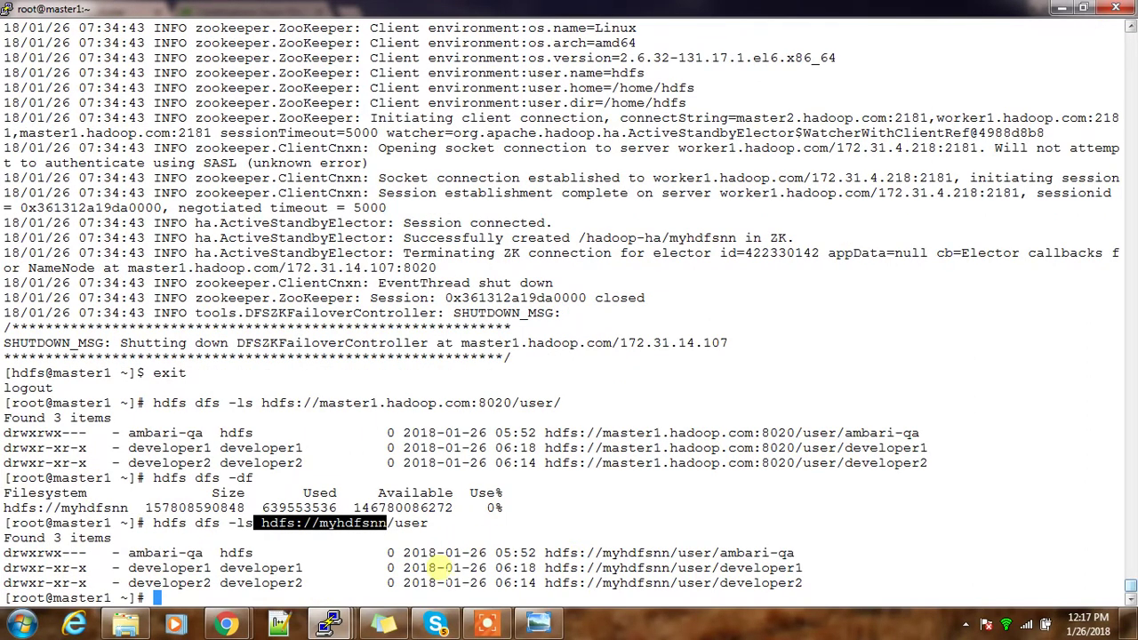
# Step: Switch to Ambari in Chrome, stop the Active NameNode on master1.hadoop.com, and dismiss the background operations list
pyautogui.moveTo(228, 623)
pyautogui.click(180, 559)
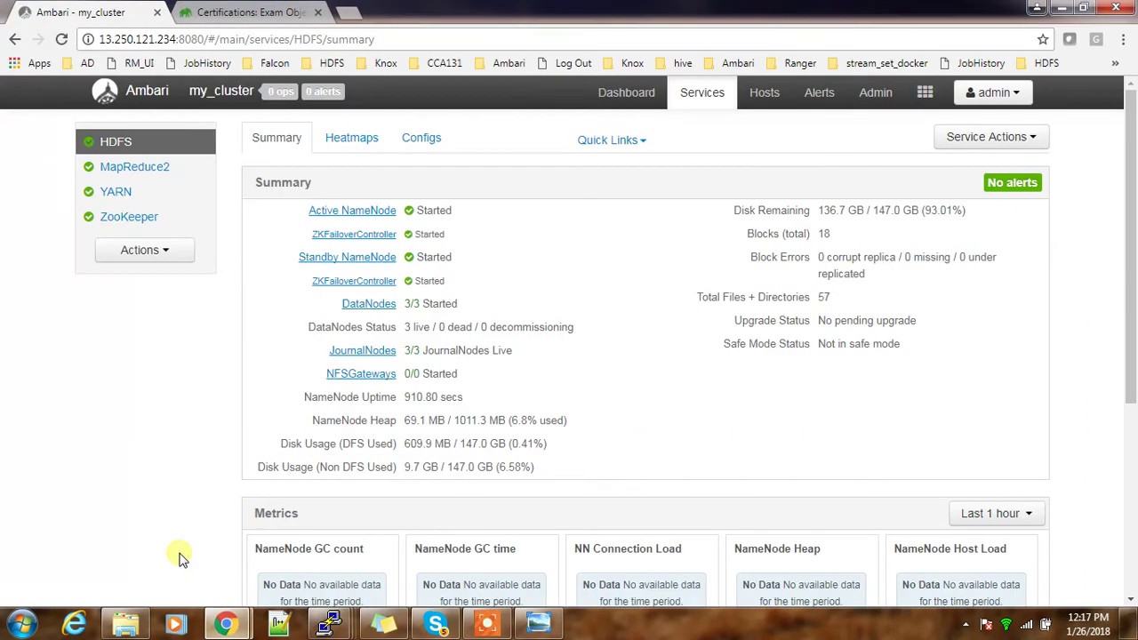
pyautogui.click(347, 210)
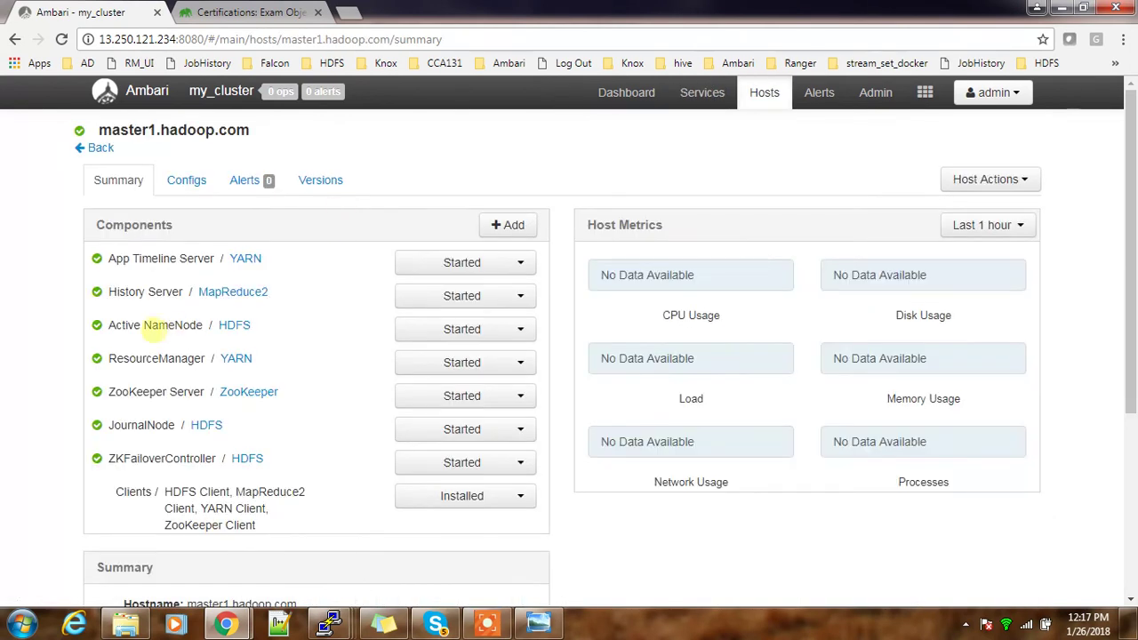
pyautogui.click(418, 330)
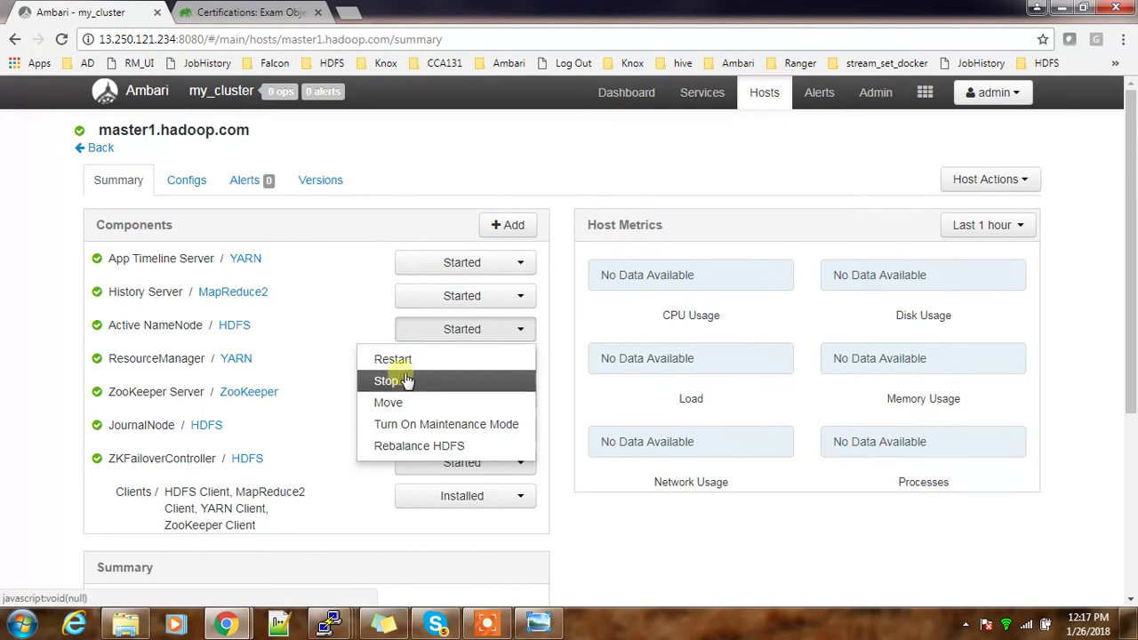
pyautogui.click(400, 382)
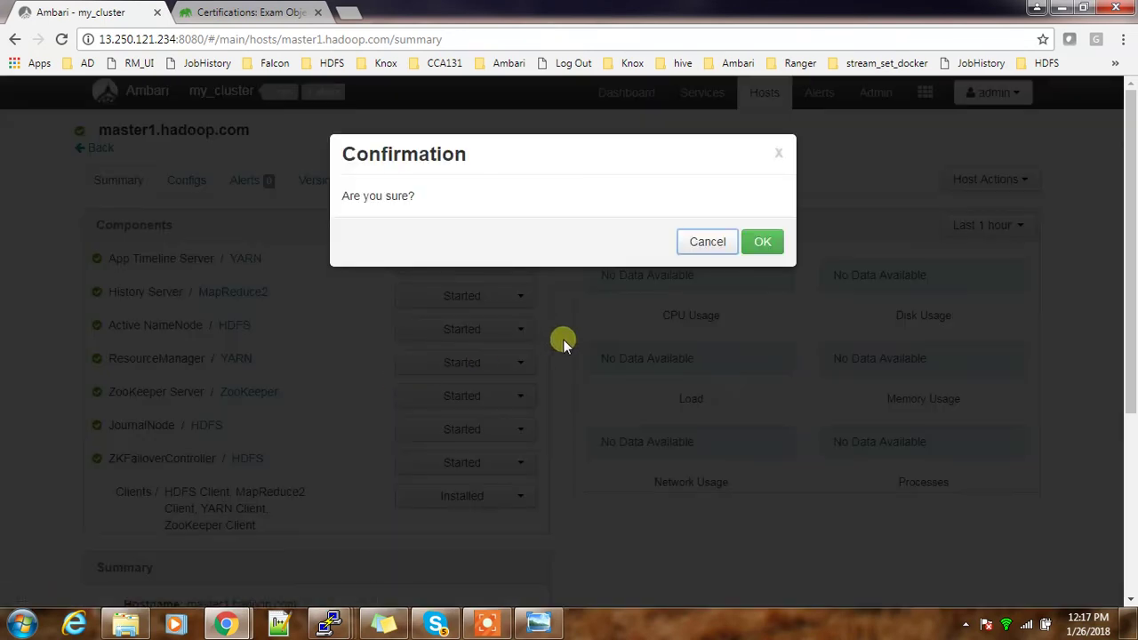
pyautogui.click(756, 241)
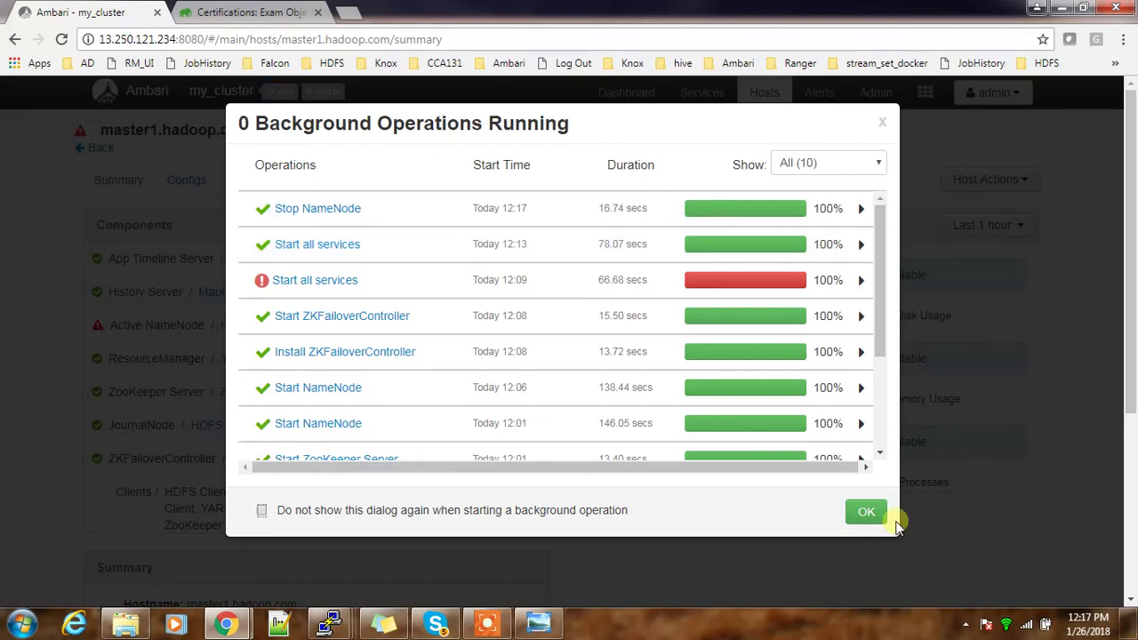
pyautogui.click(862, 514)
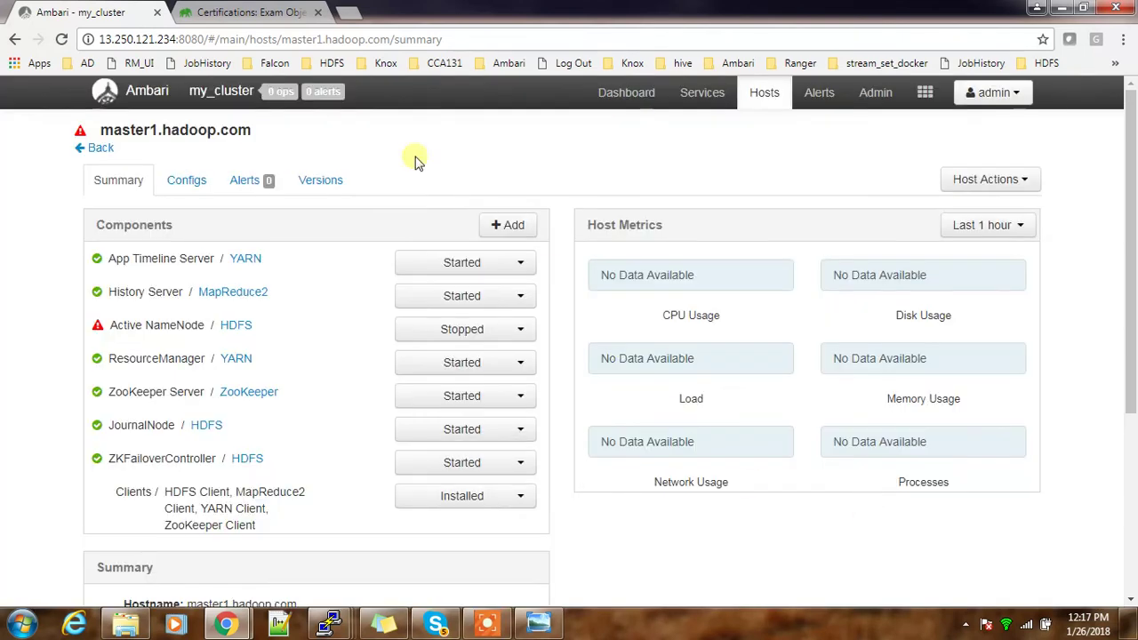
# Step: Open the HDFS service summary to check the active and standby NameNode roles
pyautogui.click(621, 98)
pyautogui.click(120, 144)
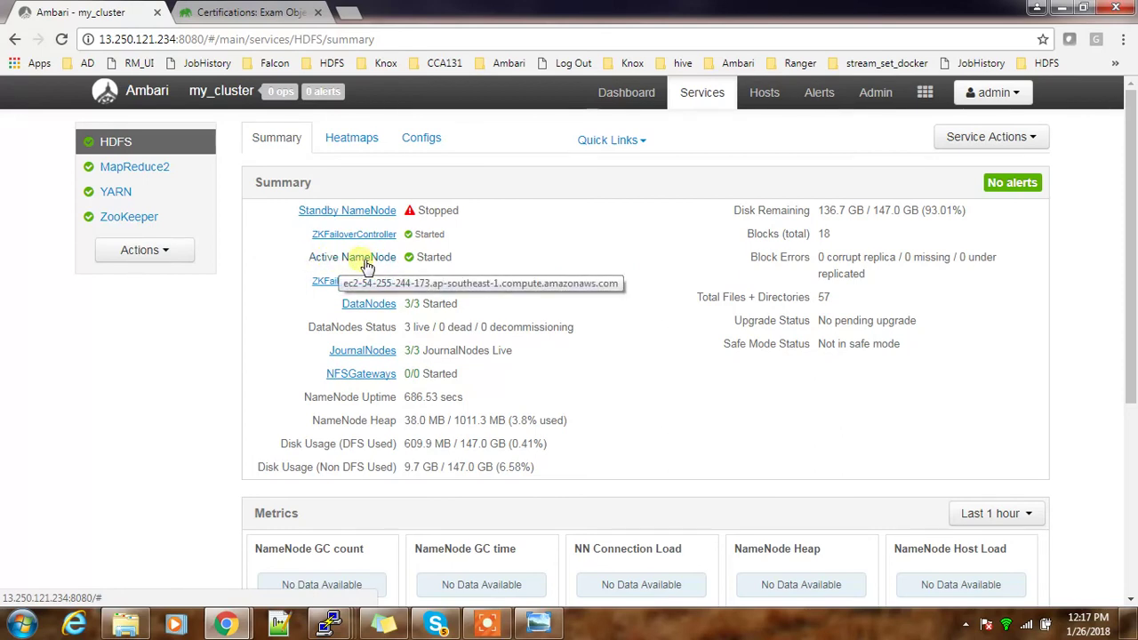
# Step: Switch to the root@master1 PuTTY session and rerun "hdfs dfs -ls hdfs://myhdfsnn/user" to test nameservice access with one NameNode stopped
pyautogui.moveTo(329, 625)
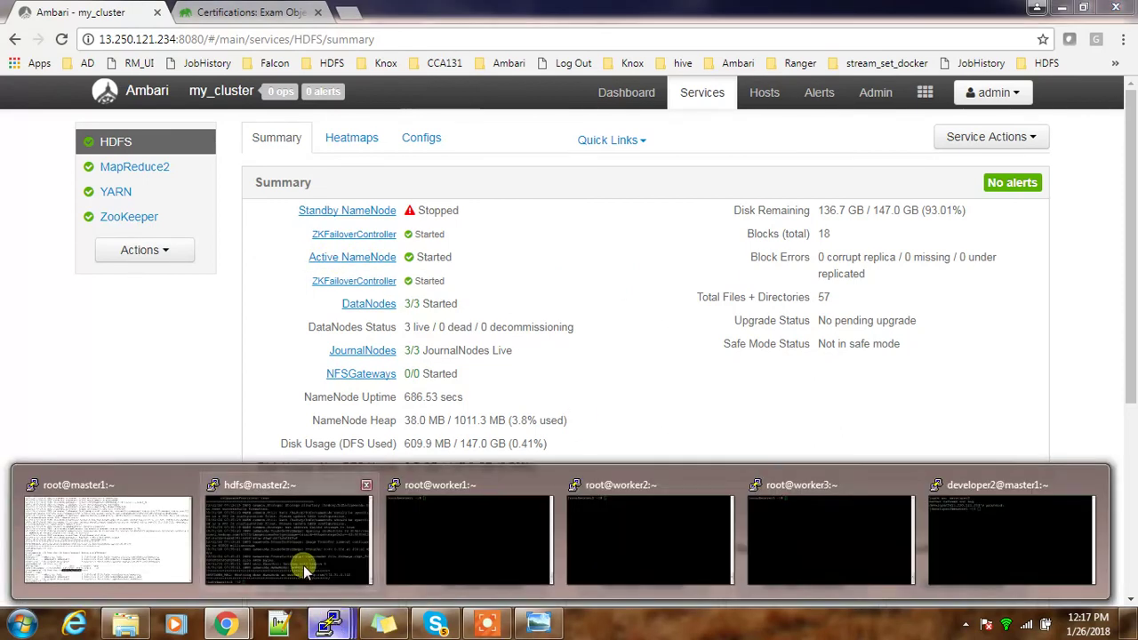
pyautogui.click(130, 550)
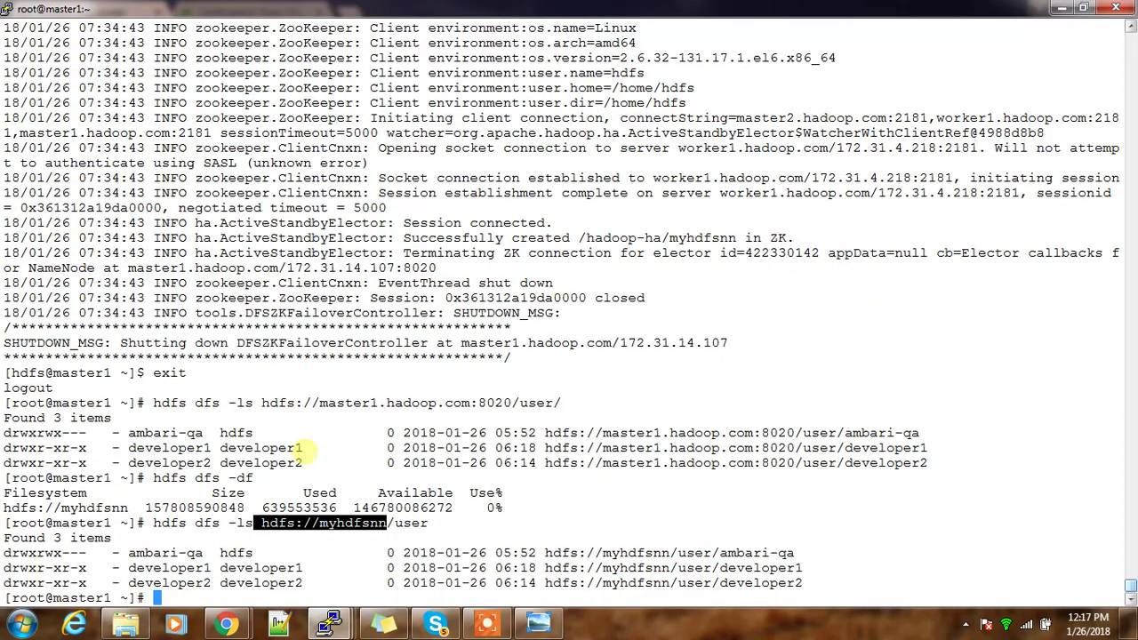
pyautogui.press('Up')
pyautogui.press('Return')
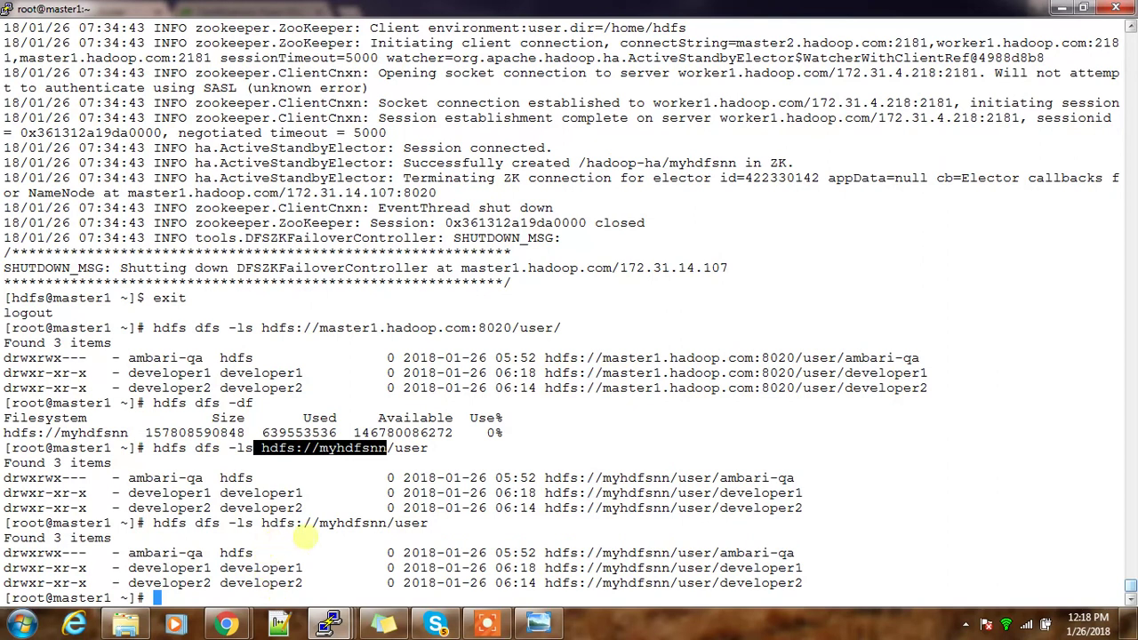
# Step: Switch back to Ambari in Chrome, start the stopped Standby NameNode on master1.hadoop.com, and dismiss the background operations list
pyautogui.moveTo(226, 625)
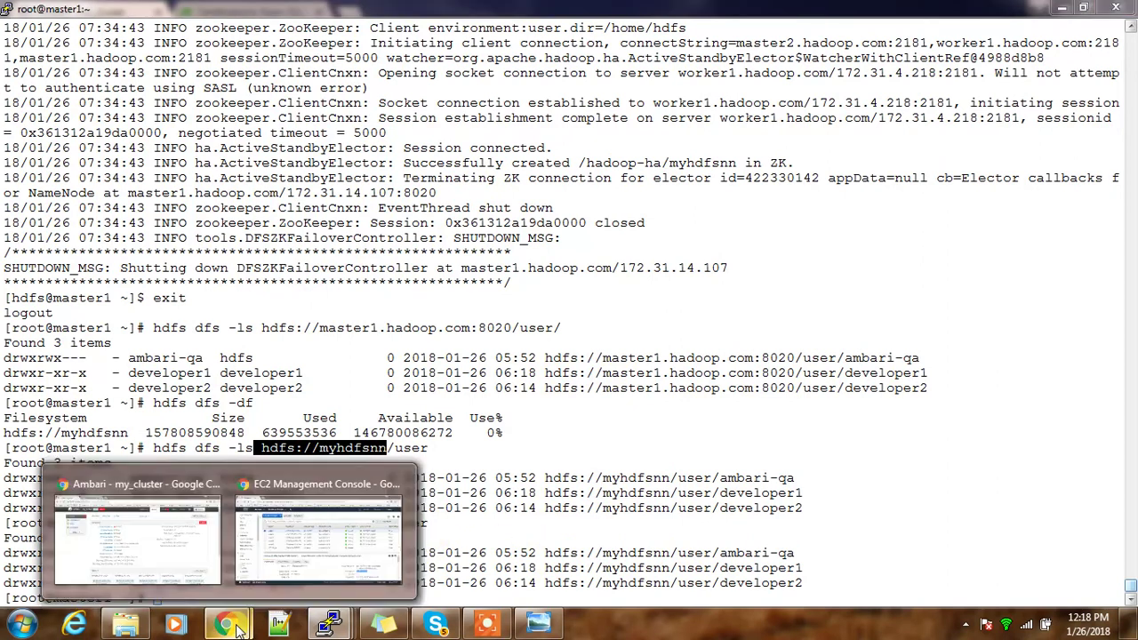
pyautogui.click(175, 547)
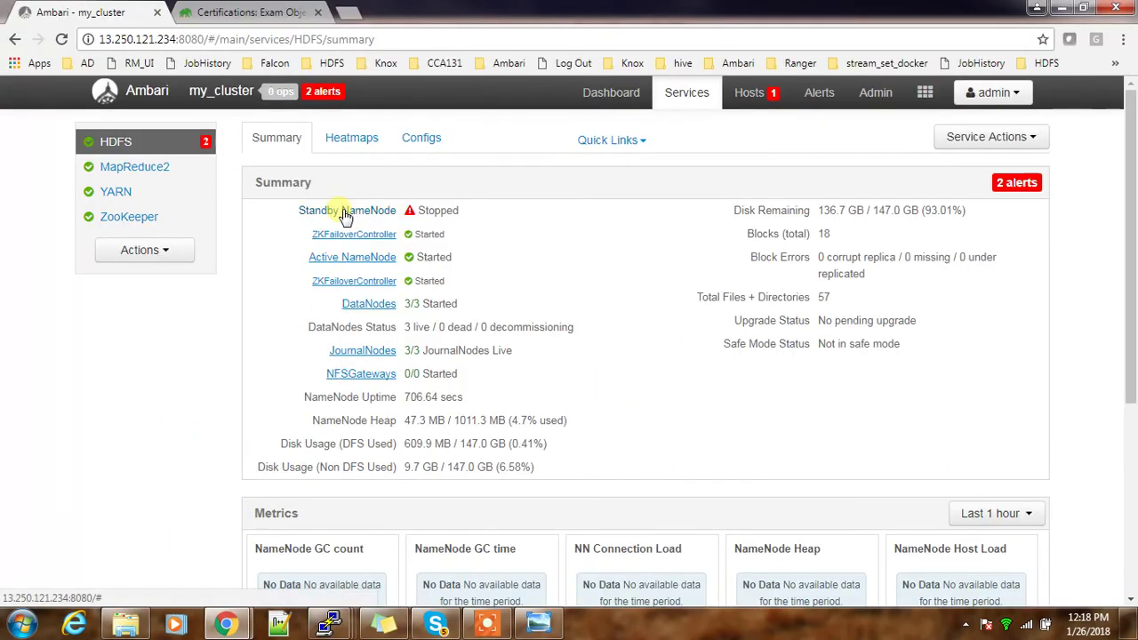
pyautogui.click(342, 210)
pyautogui.click(432, 329)
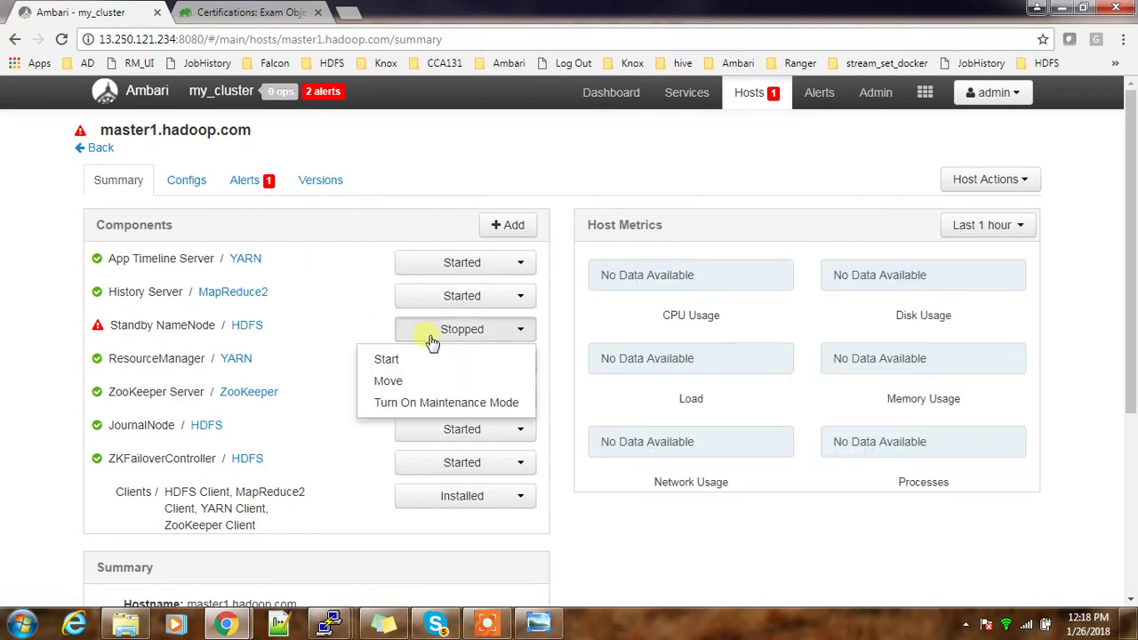
pyautogui.click(412, 363)
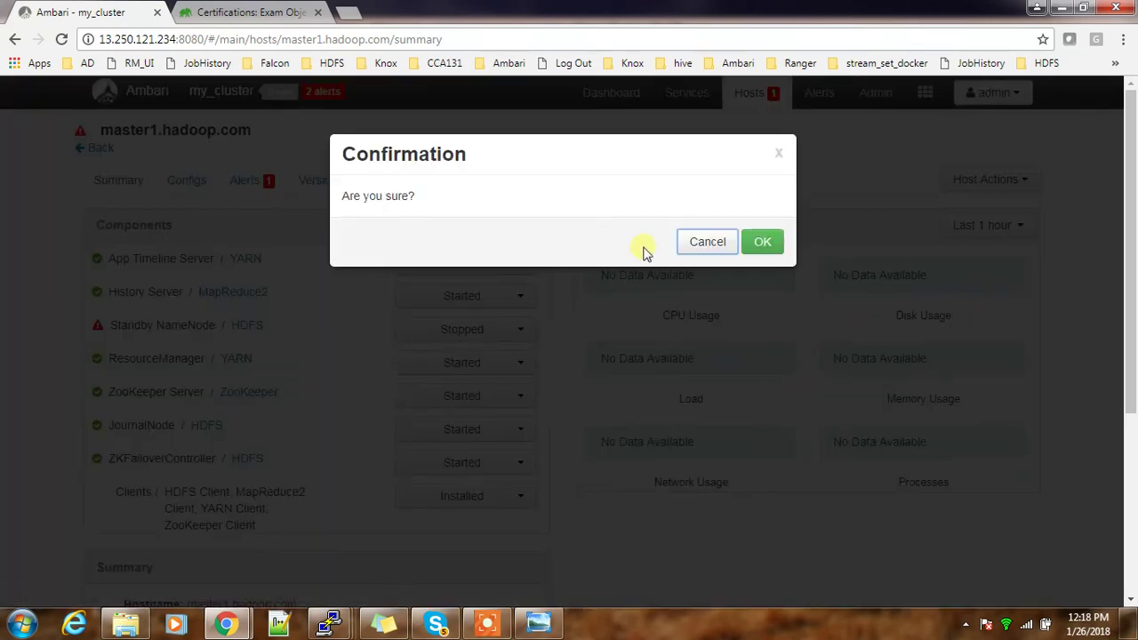
pyautogui.click(752, 246)
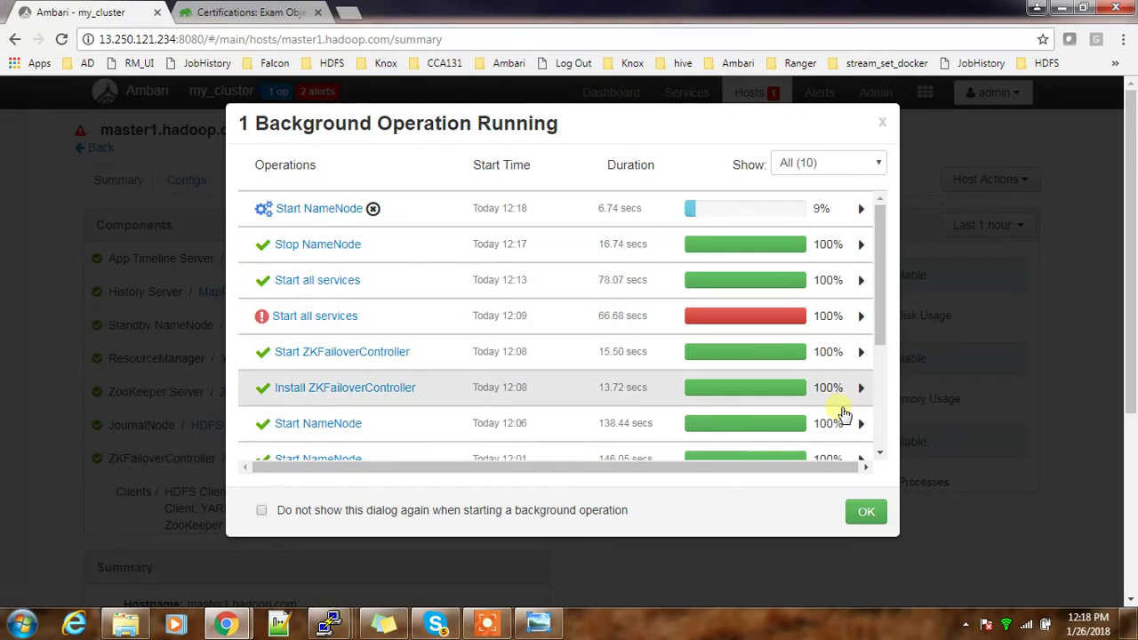
pyautogui.click(867, 518)
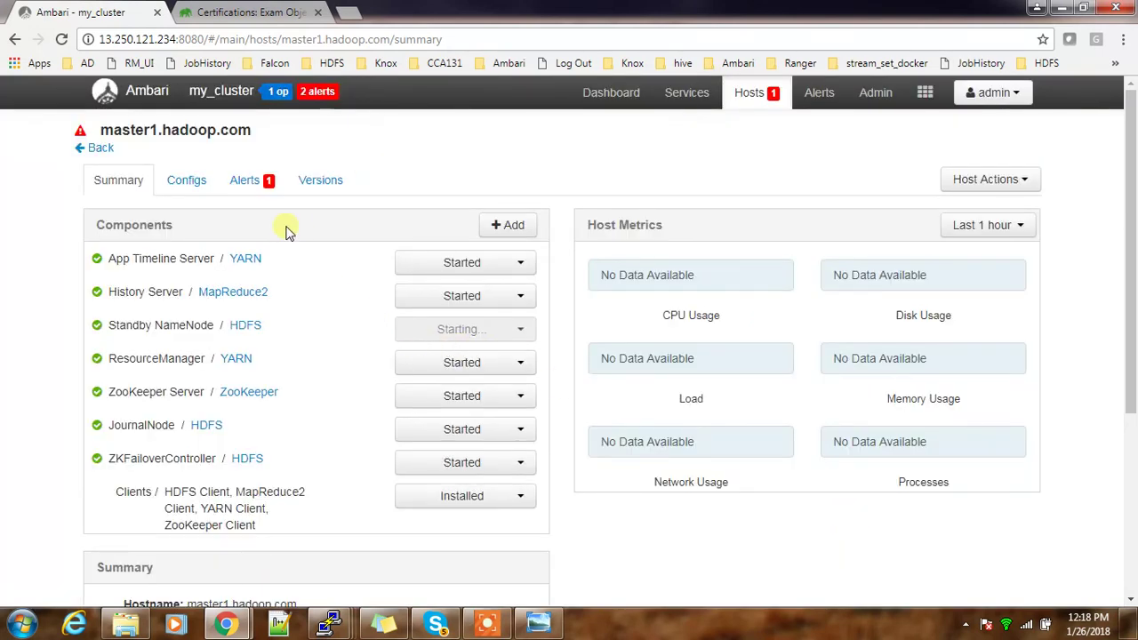
# Step: Return to the HDFS service summary through the dashboard to check the restarting NameNode's status
pyautogui.click(613, 93)
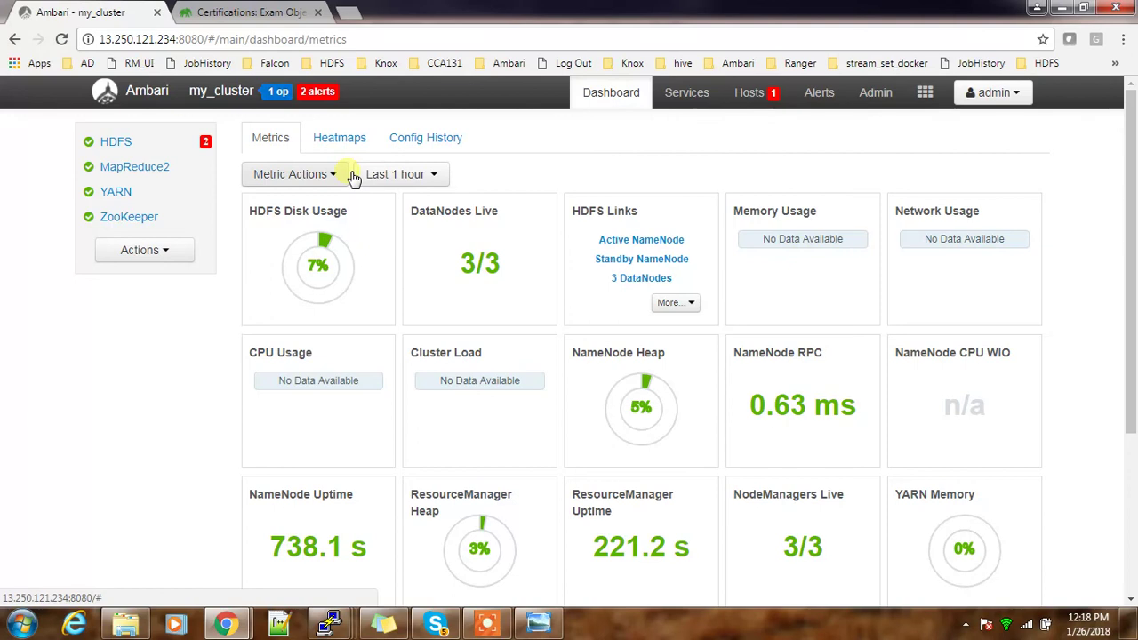
pyautogui.click(130, 144)
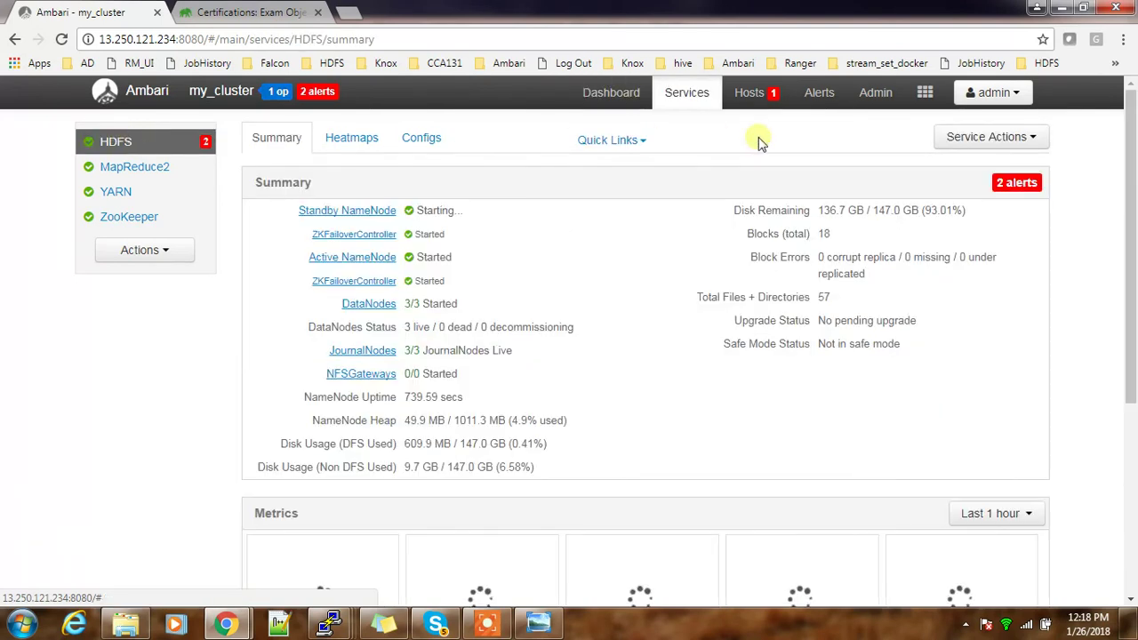